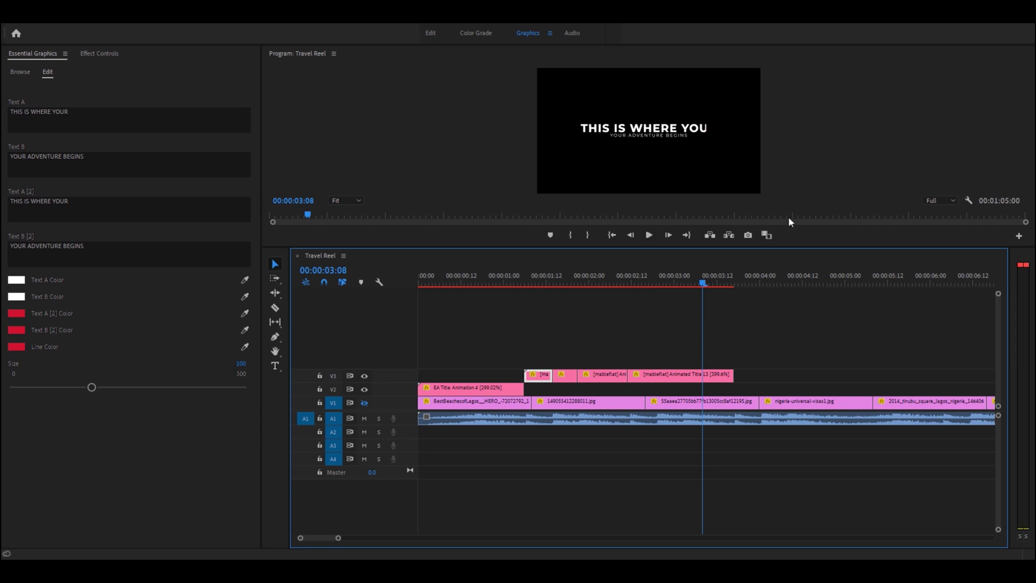
Step: Lower the program monitor's playback resolution to 1/2 and save the project
click(935, 201)
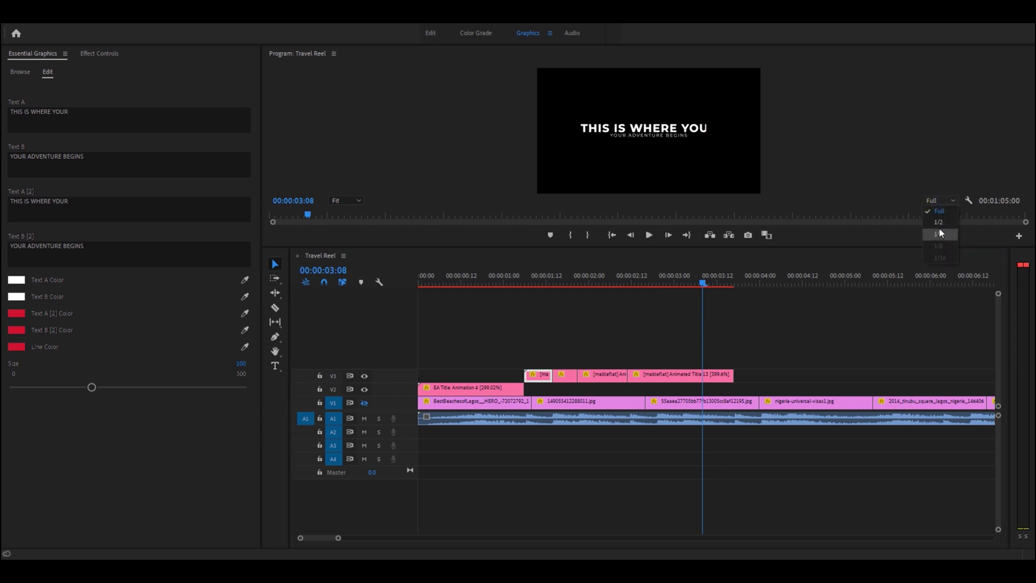
click(939, 223)
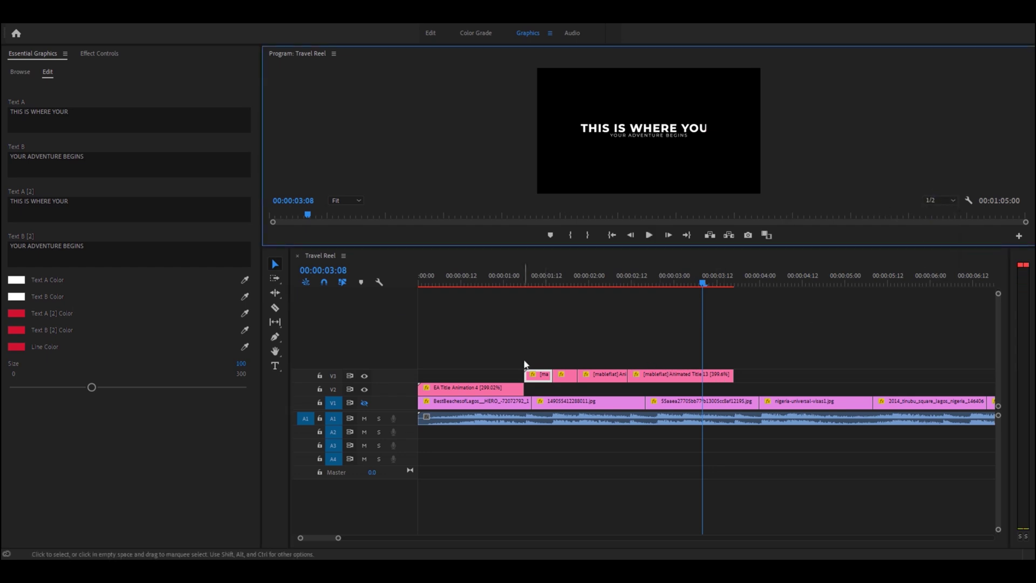
key(ctrl+s)
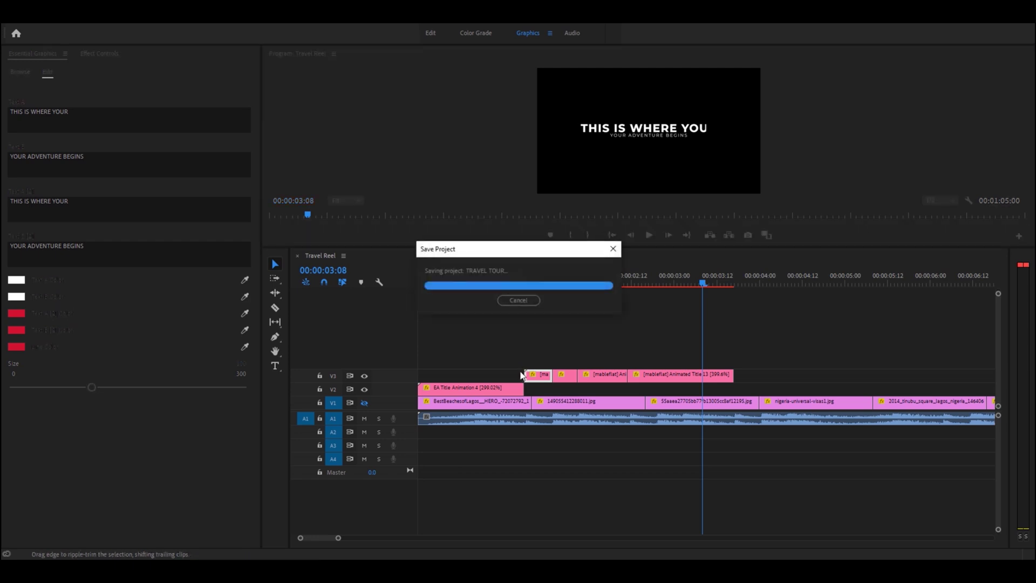
Step: Play back the animated title on V3 from its start at 00:00:01:06
click(524, 279)
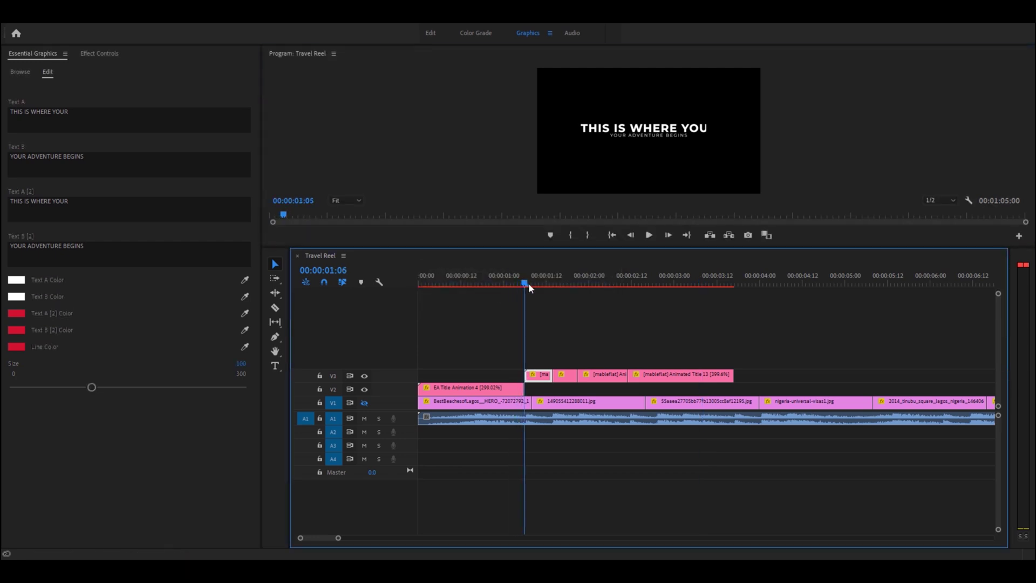
key(space)
key(space)
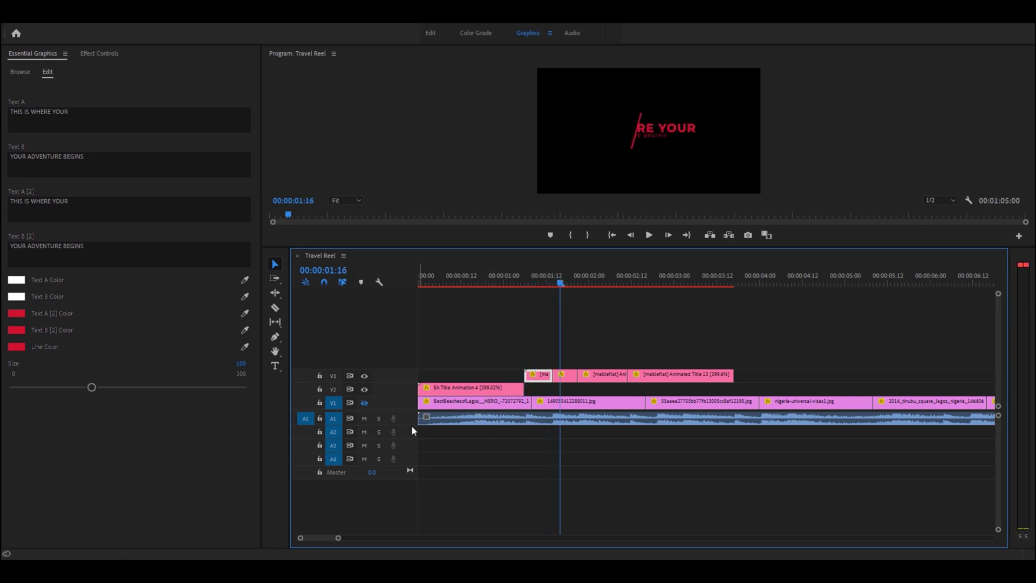
Step: Expand audio track A1 to enlarge its waveform and save the project
drag(407, 423, 409, 453)
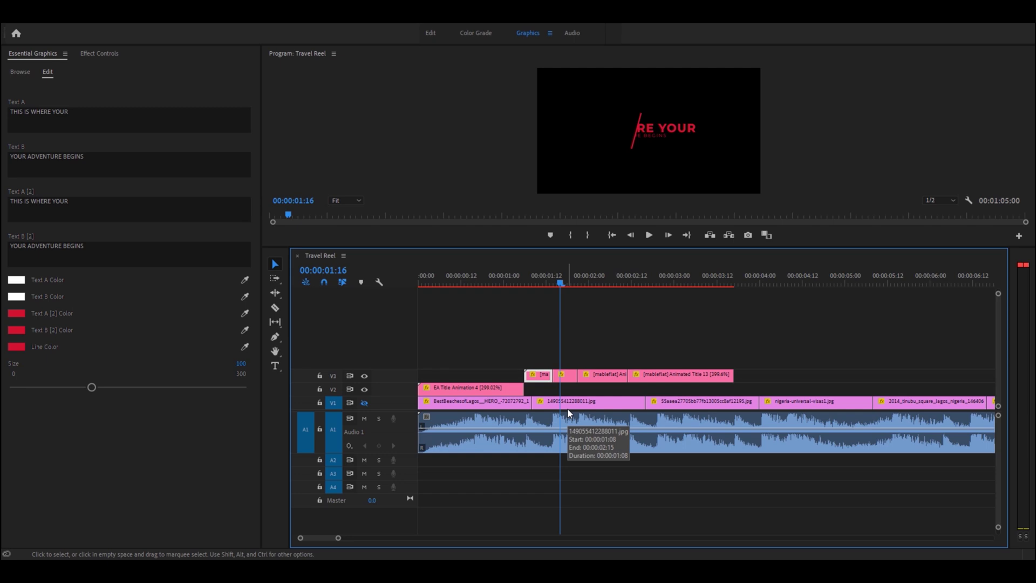
key(ctrl+s)
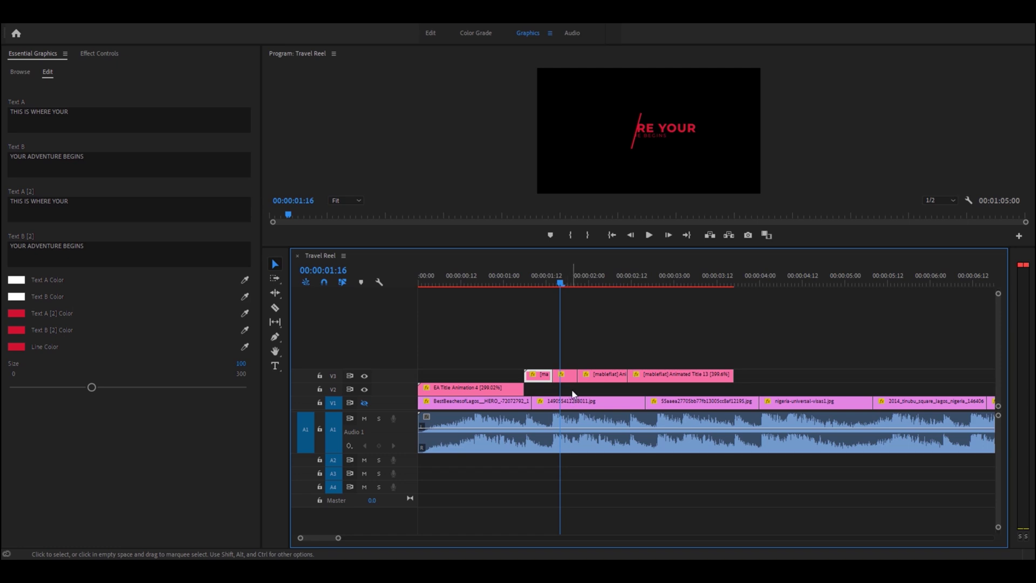
Step: Set the scale of the second title segment on V3 to 125
click(522, 278)
key(space)
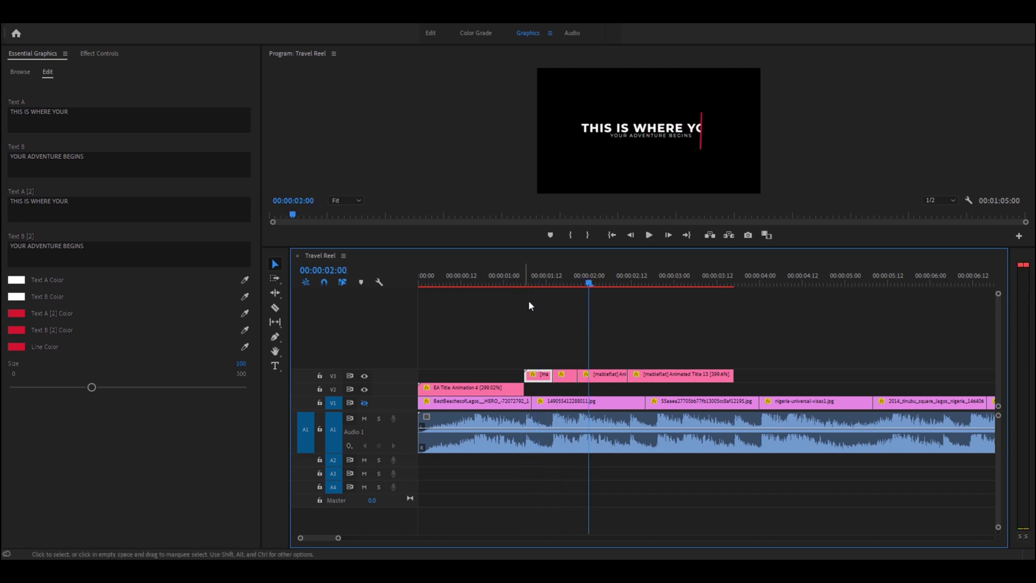
click(564, 375)
click(567, 277)
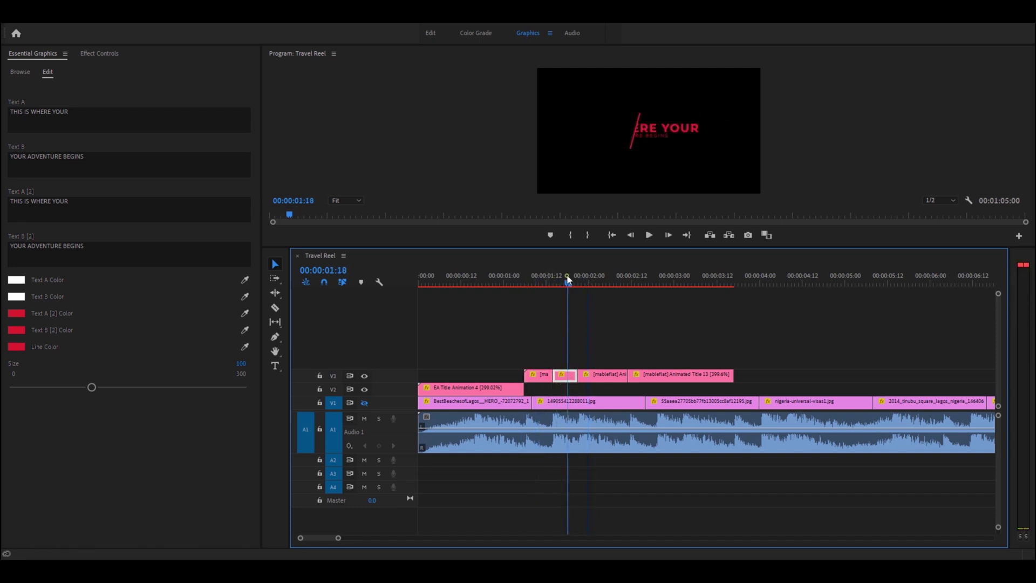
click(100, 54)
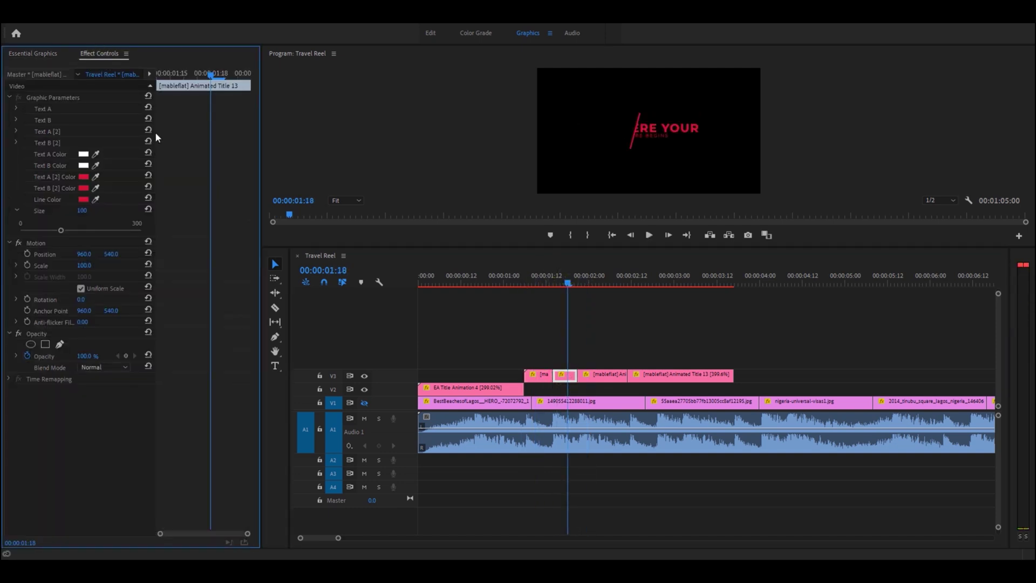
click(17, 141)
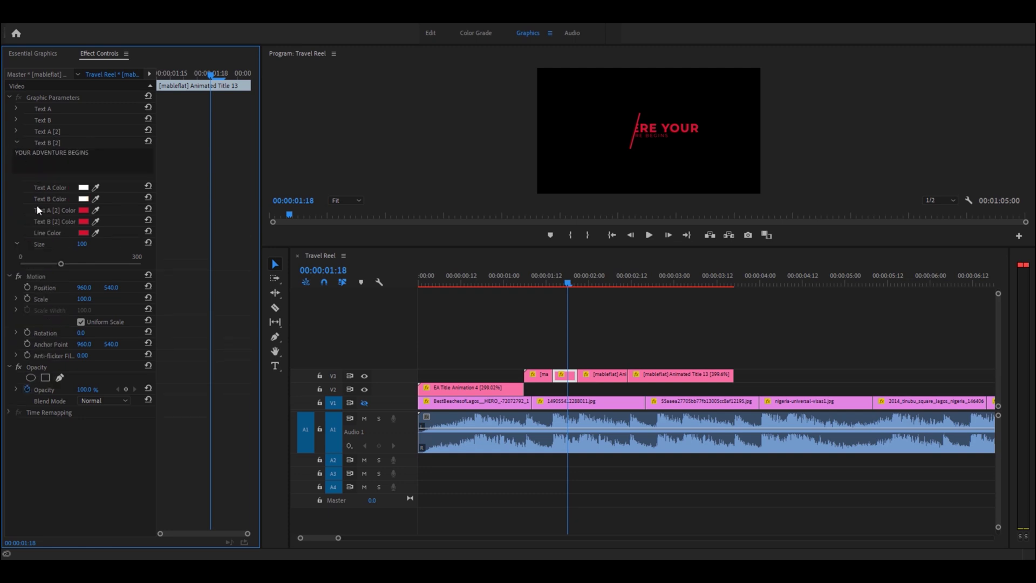
drag(79, 299, 93, 299)
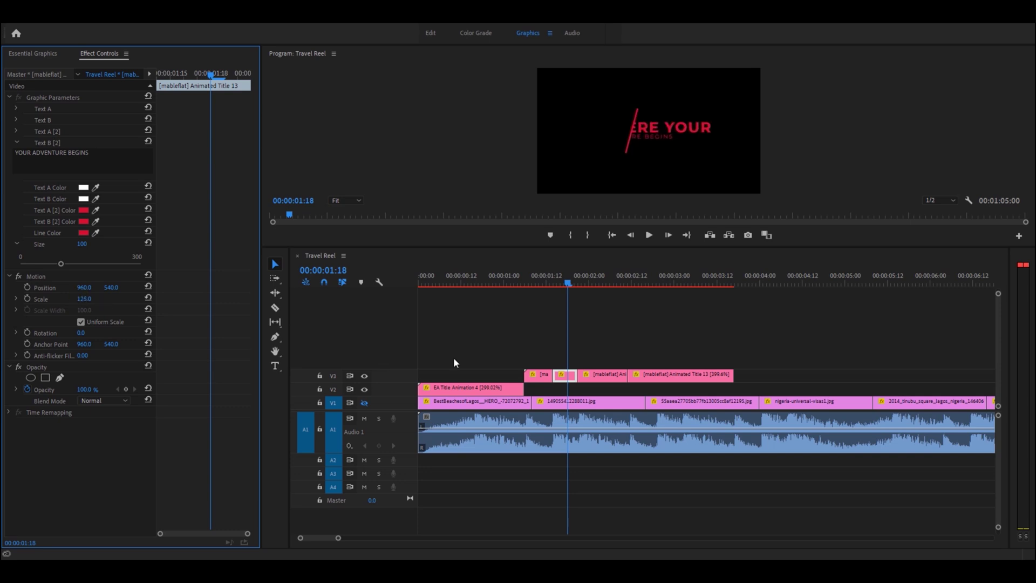
Step: Set the vertical position of the third title segment on V3 to 690
click(566, 284)
drag(566, 283, 596, 281)
click(599, 374)
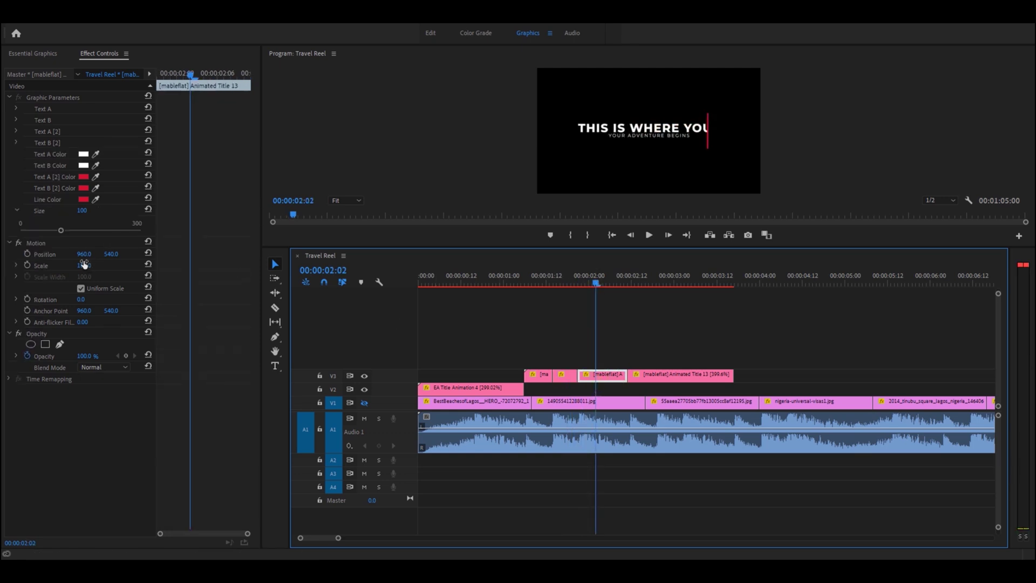
drag(111, 253, 191, 253)
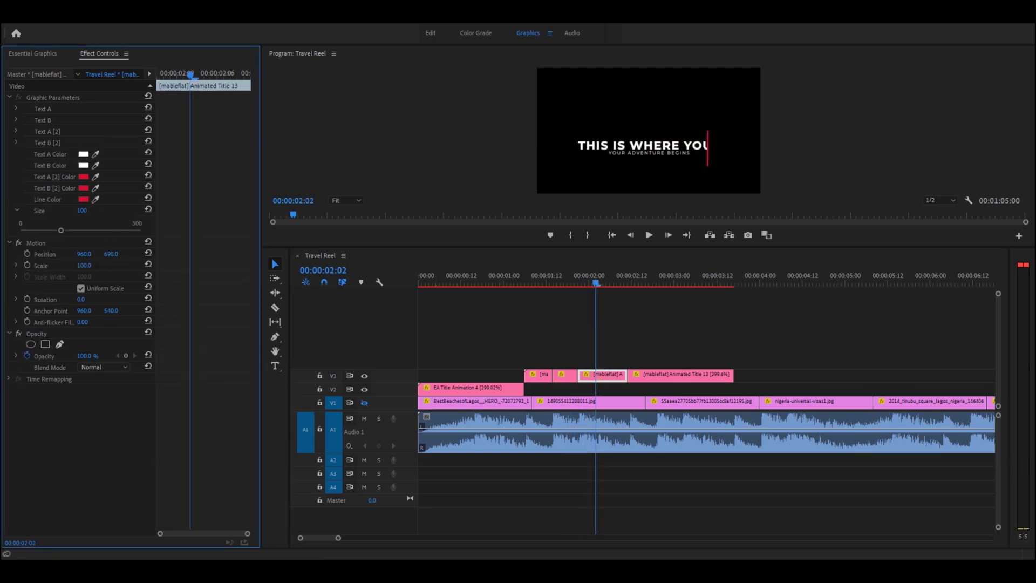
Step: Play back the edited title segments twice from before the V3 titles and park the playhead at 00:00:02:07
click(505, 278)
key(space)
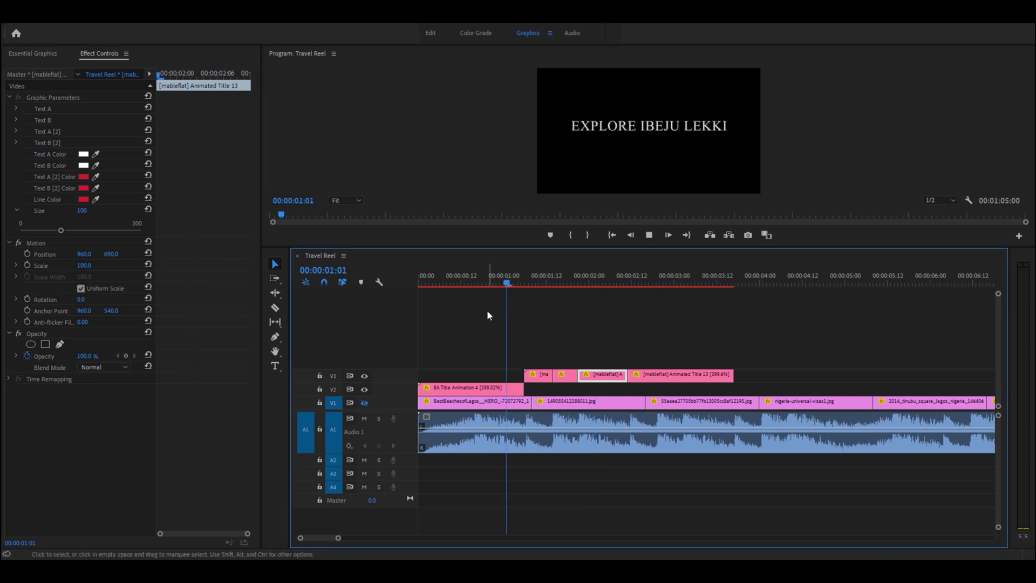
key(space)
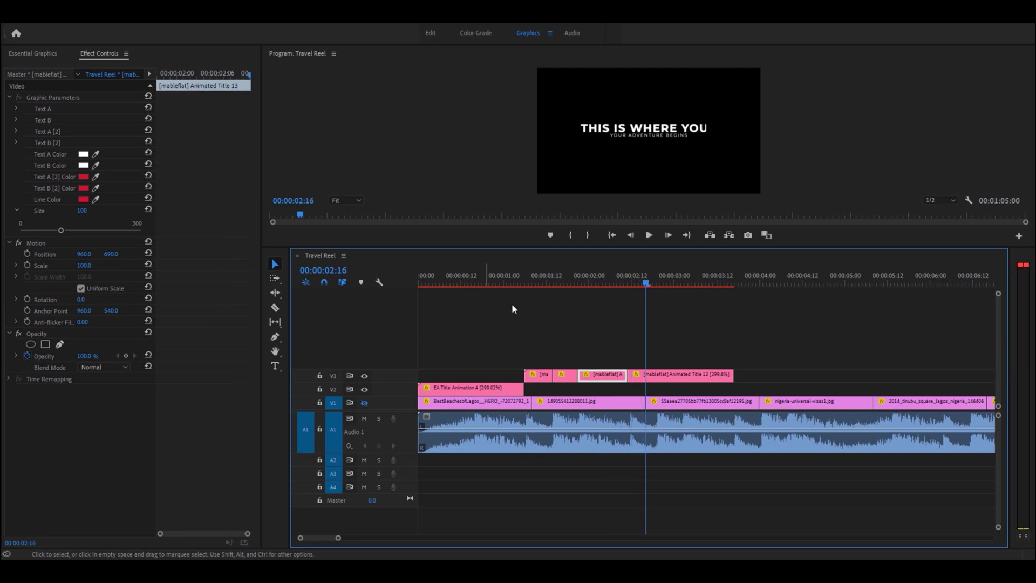
click(507, 276)
key(space)
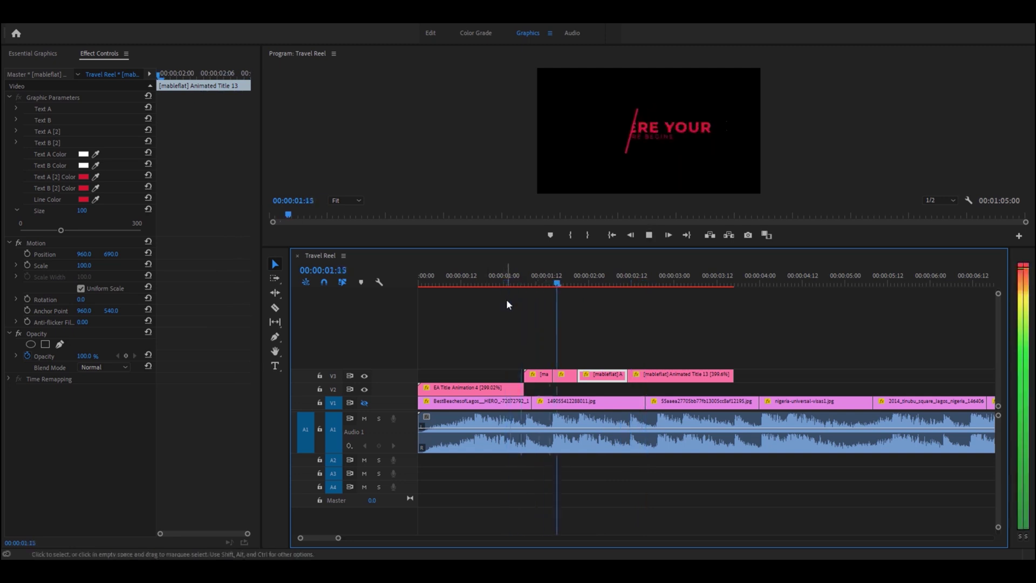
key(space)
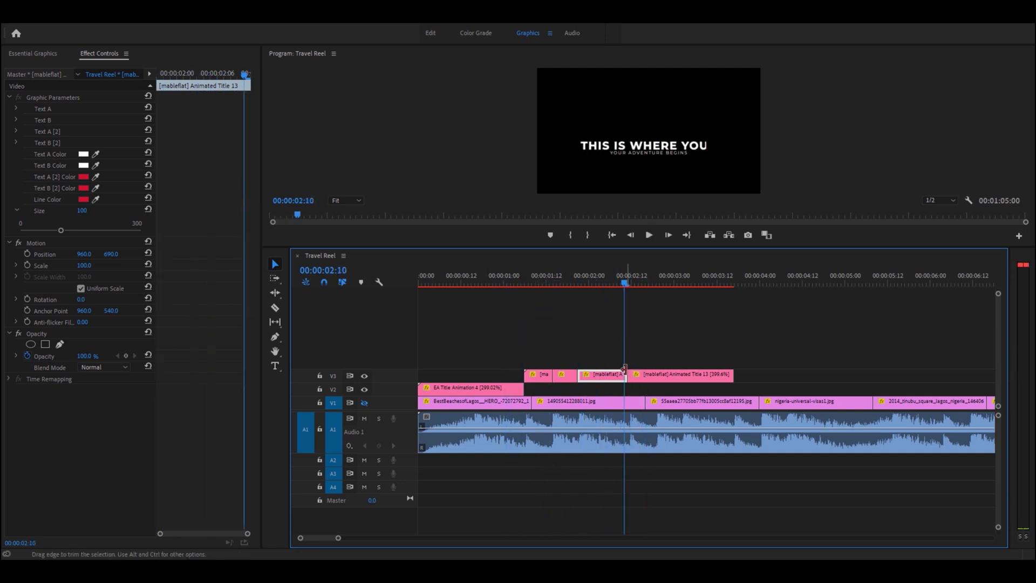
drag(622, 278, 614, 296)
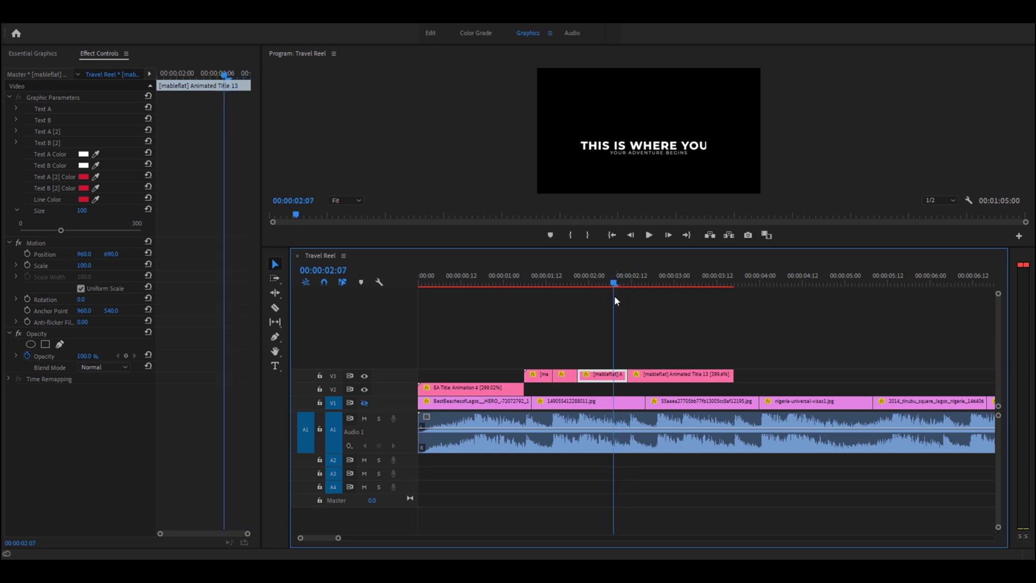
key(c)
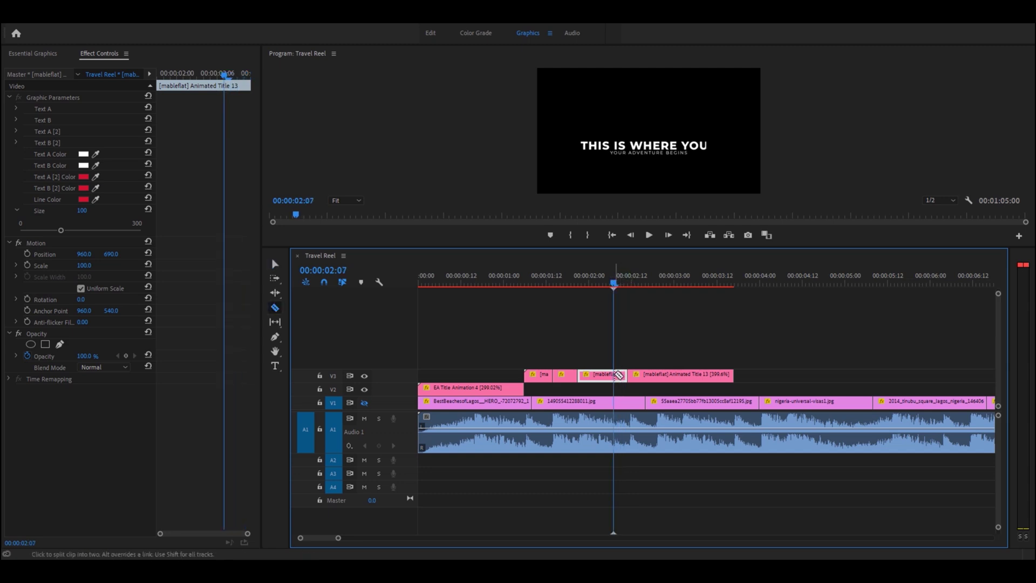
click(618, 374)
key(v)
click(620, 375)
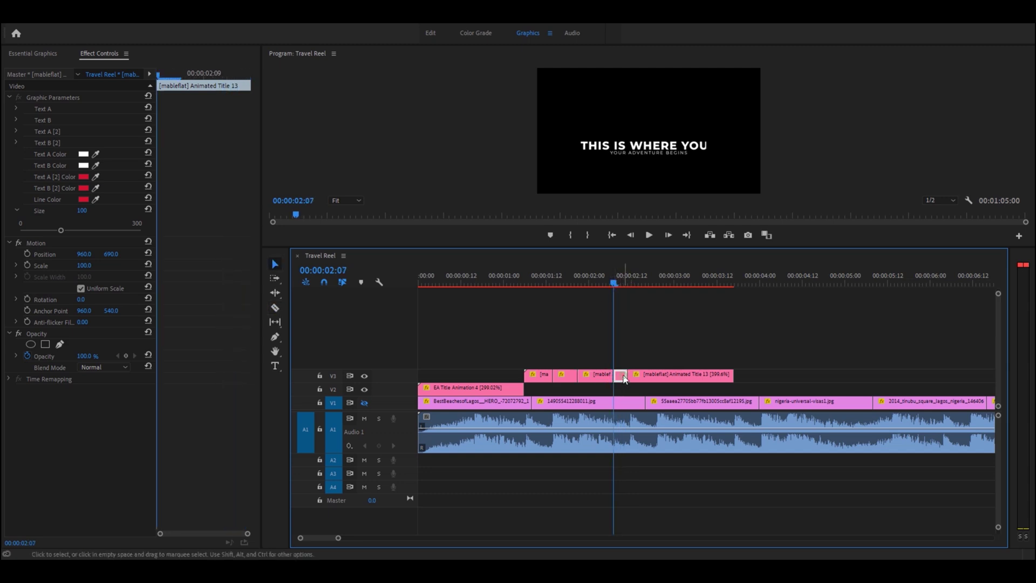
key(ctrl+z)
Step: Keyframe the third title segment's position at 00:00:02:07, with a second keyframe at the clip's end resetting the vertical position to 540
click(589, 378)
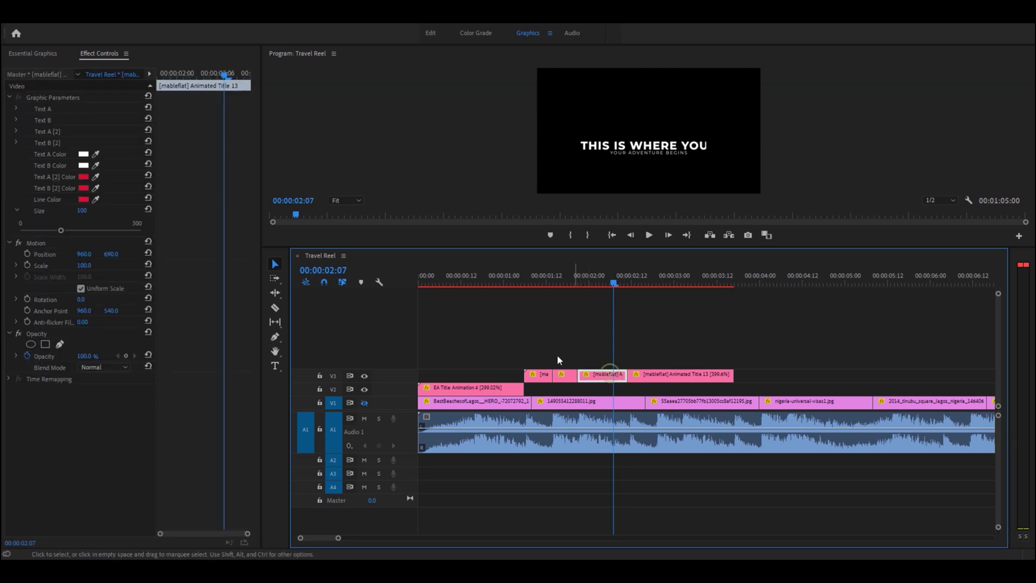
click(27, 254)
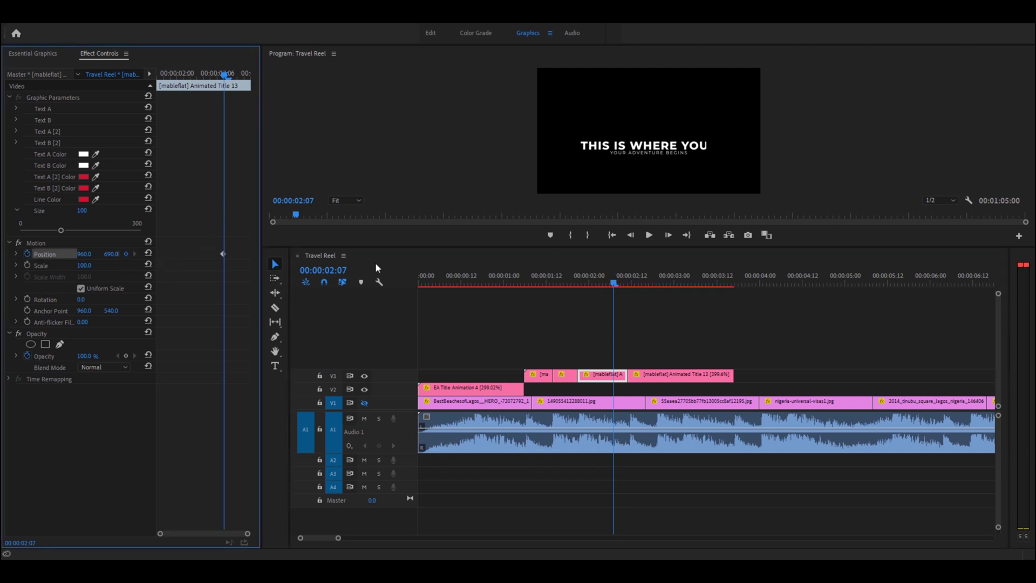
click(615, 284)
drag(615, 284, 624, 282)
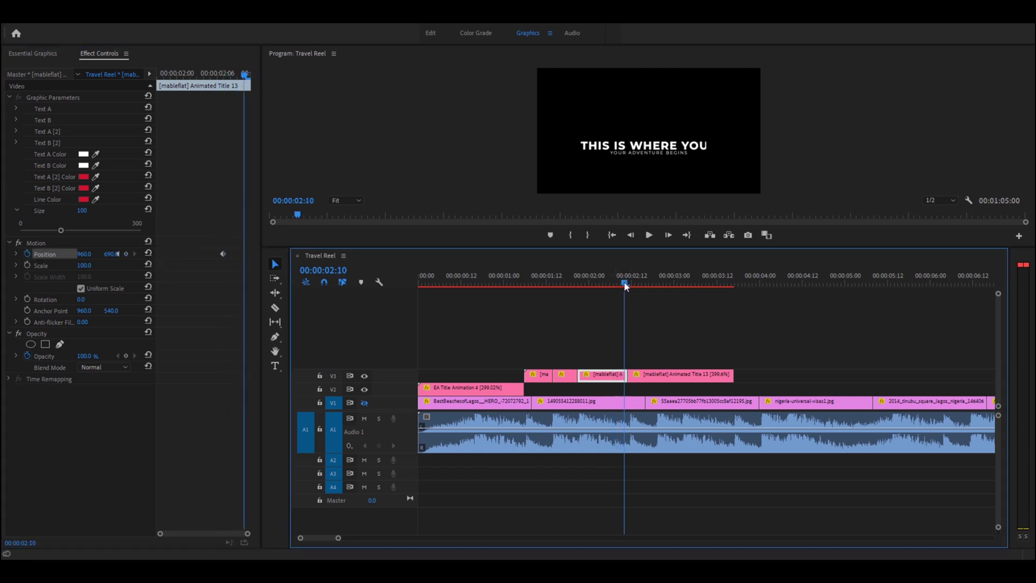
click(148, 253)
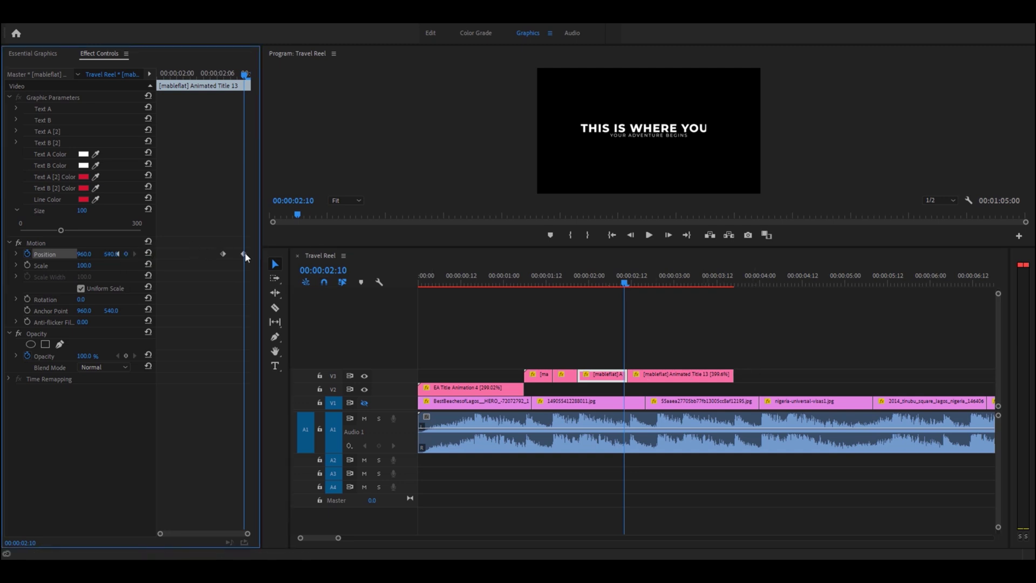
key(Delete)
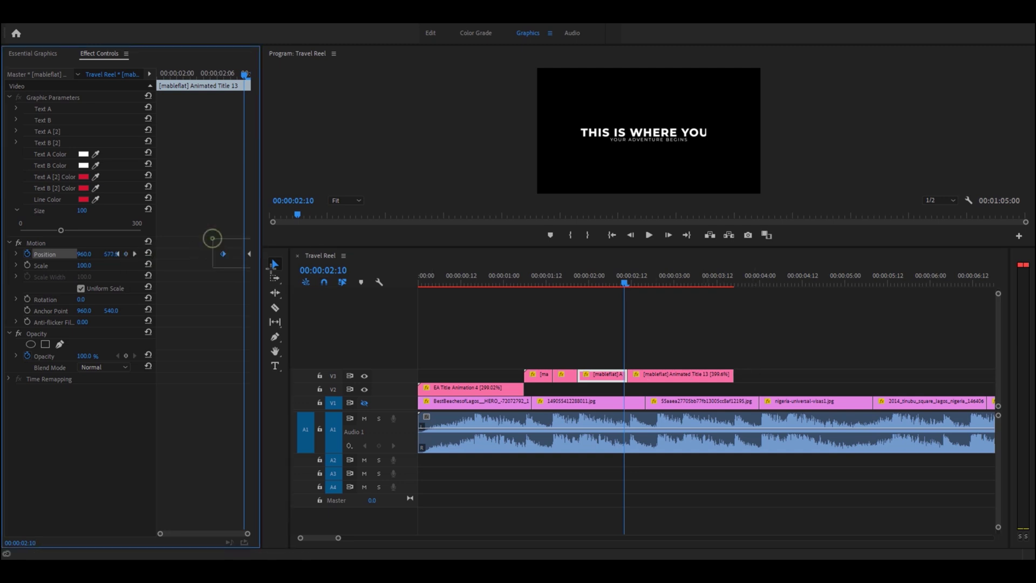
Step: Apply Ease In temporal interpolation to the third title segment's position keyframes
right_click(224, 253)
mouse_move(306, 345)
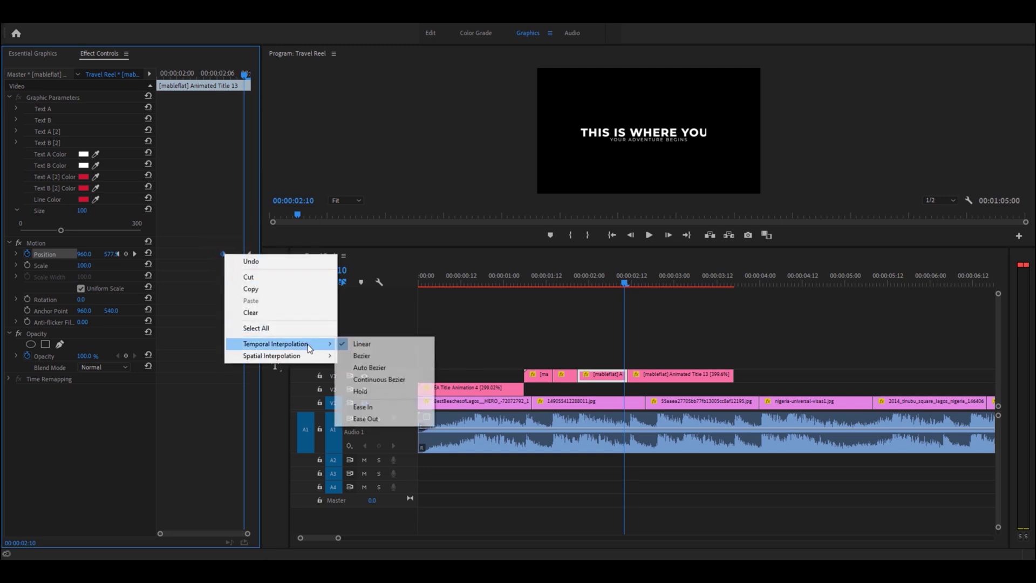
click(376, 409)
Step: Play back the title sequence to review the eased position move against the music
click(565, 299)
key(space)
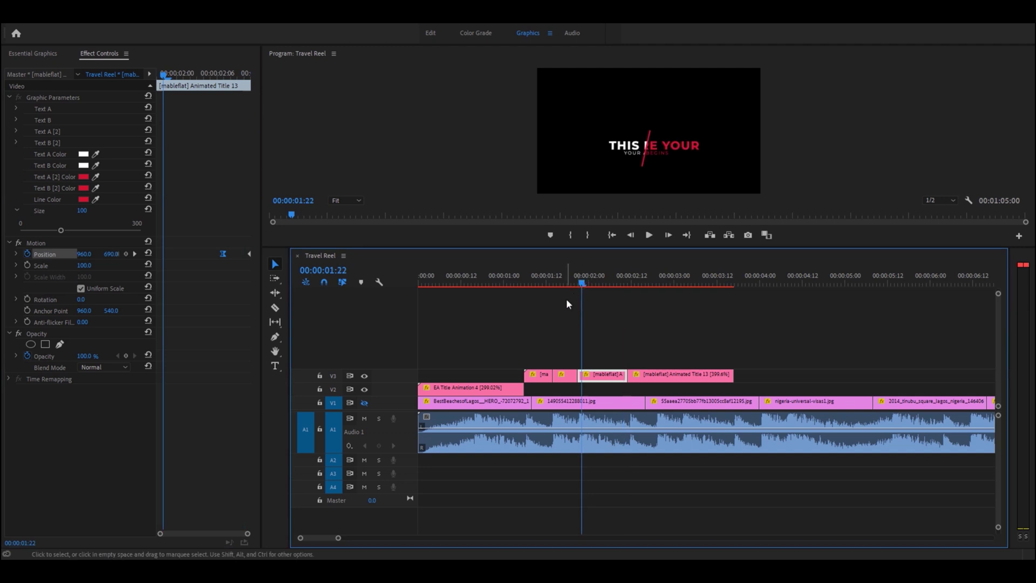
key(space)
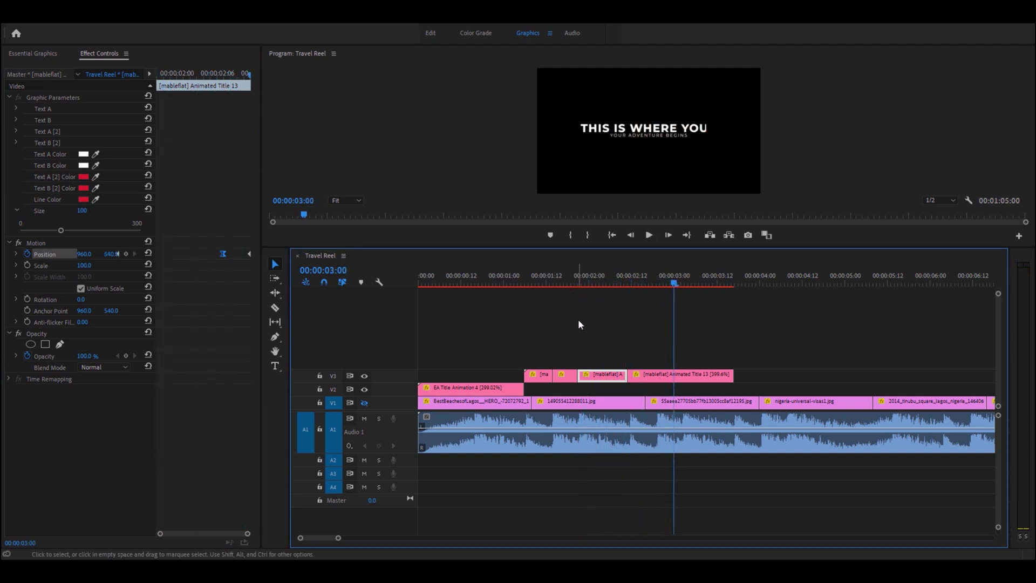
click(497, 279)
key(space)
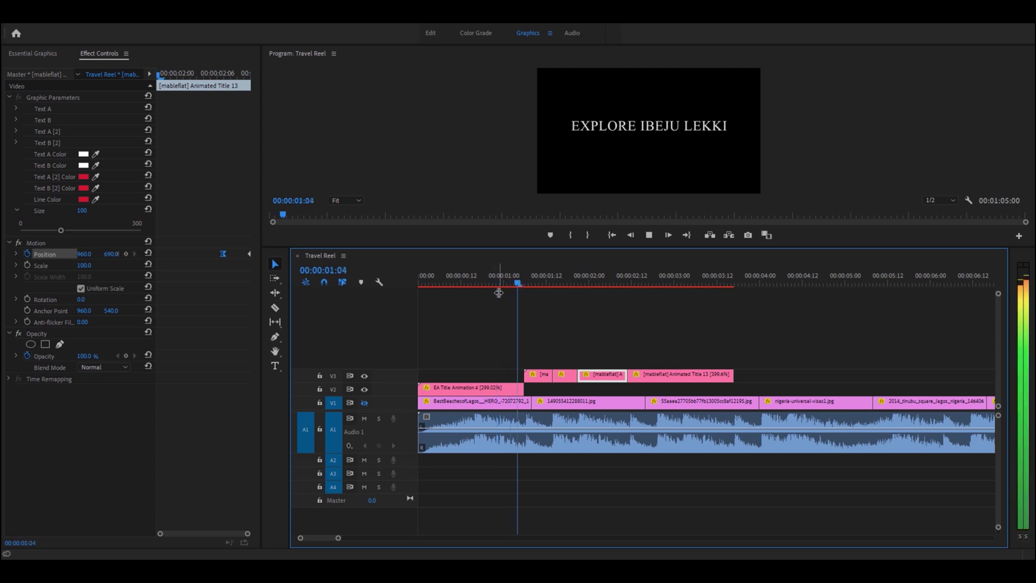
key(space)
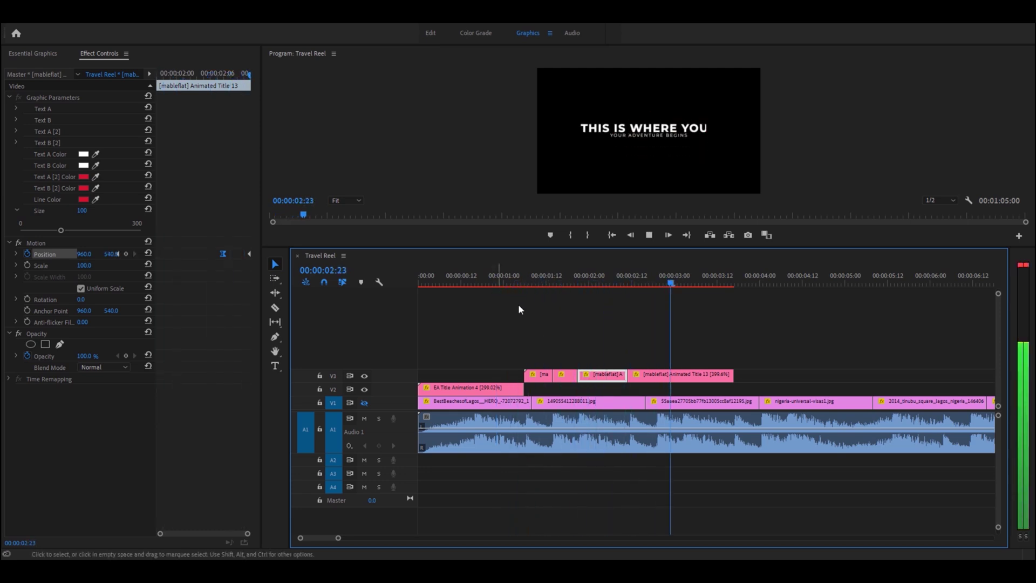
Step: Split the last title segment on V3 at the audio peak near 00:00:02:19
drag(669, 282, 681, 309)
key(c)
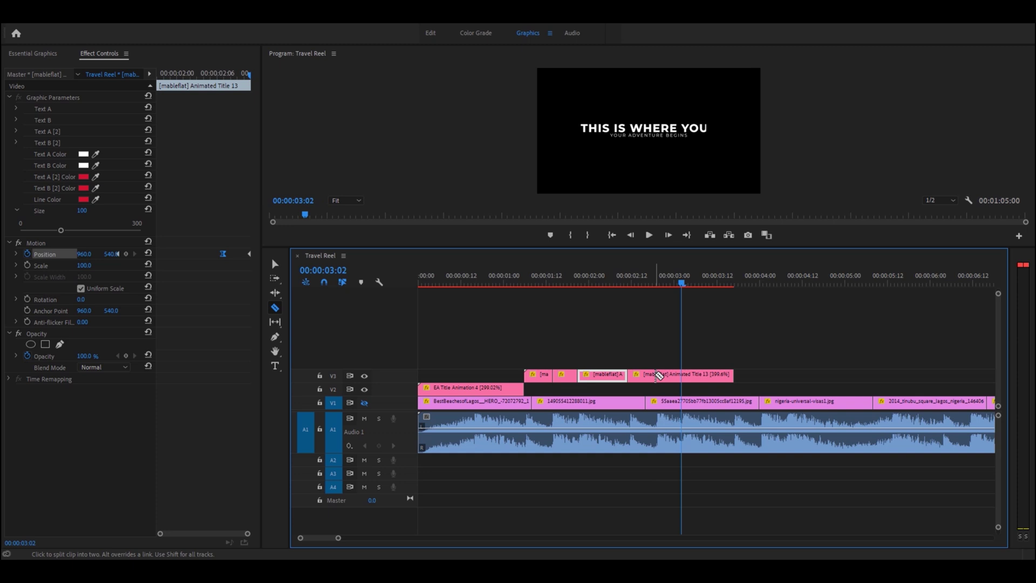
click(658, 375)
key(v)
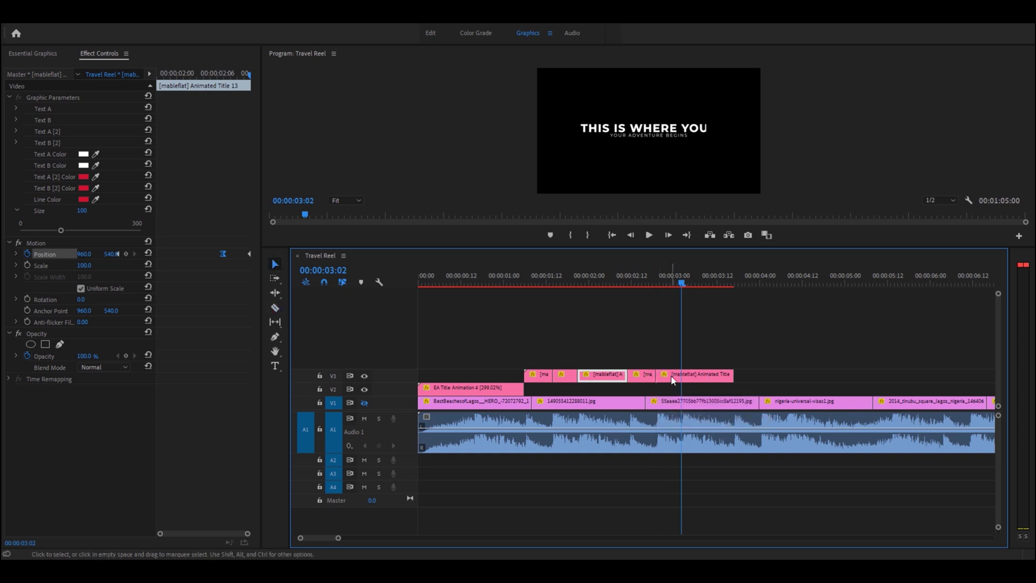
Step: Set the scale of the last title segment on V3 to 97
click(672, 378)
drag(85, 267, 98, 266)
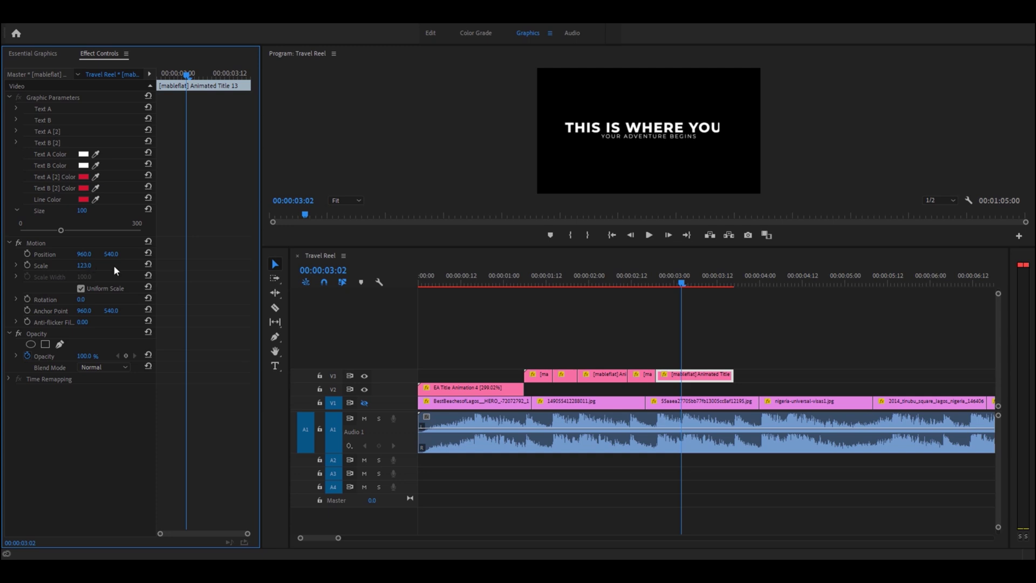
drag(89, 266, 76, 266)
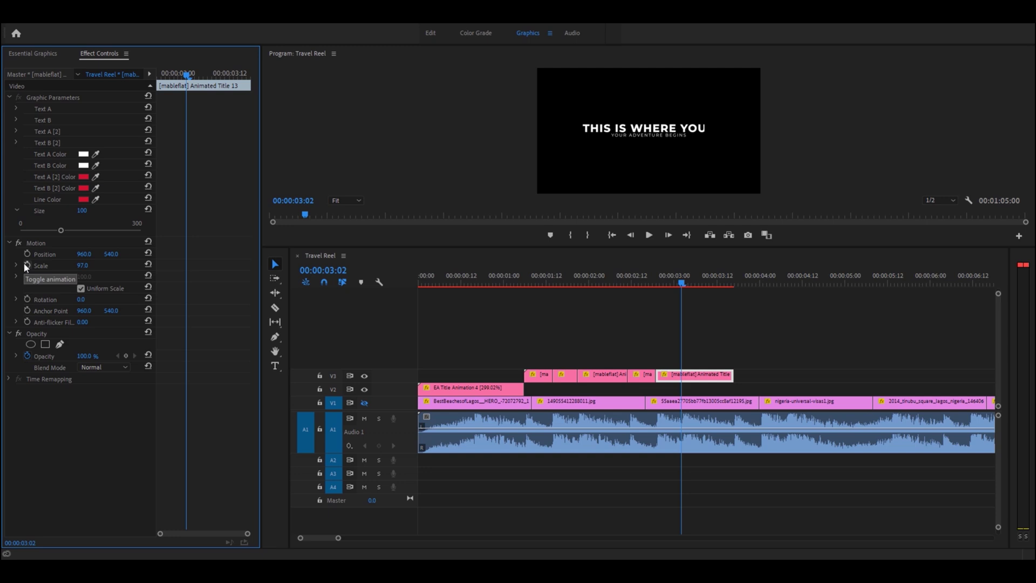
Step: Reset the last title segment's scale to 100 and start animating it with a keyframe at 00:00:03:02
click(148, 264)
click(27, 264)
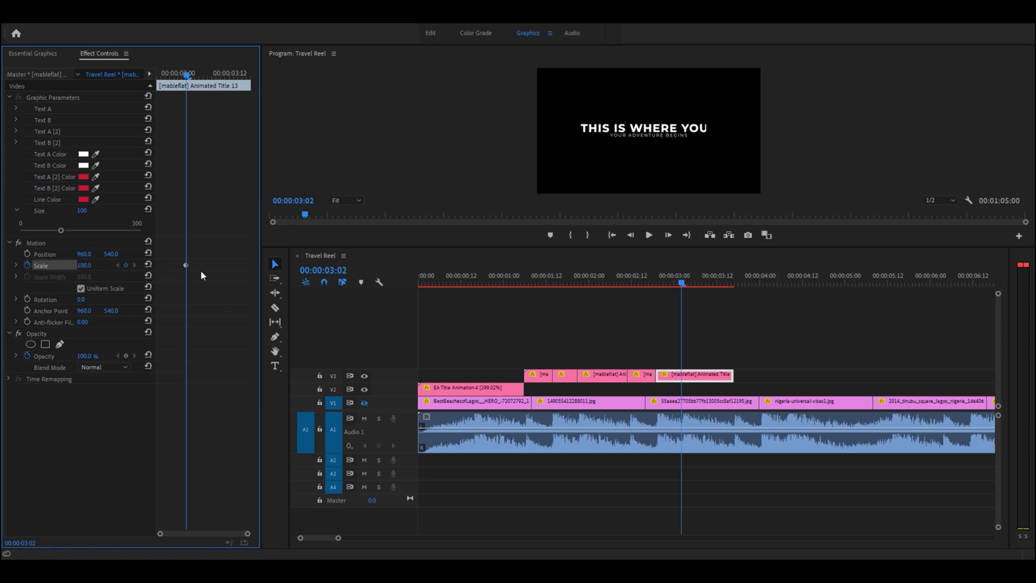
click(84, 265)
text(125)
key(Return)
text(121)
key(Return)
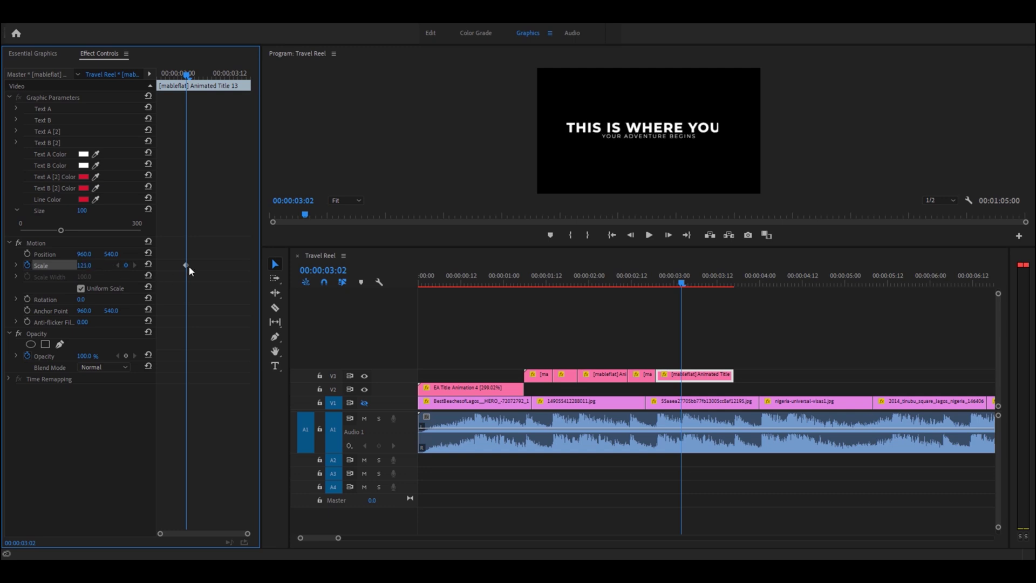
click(147, 264)
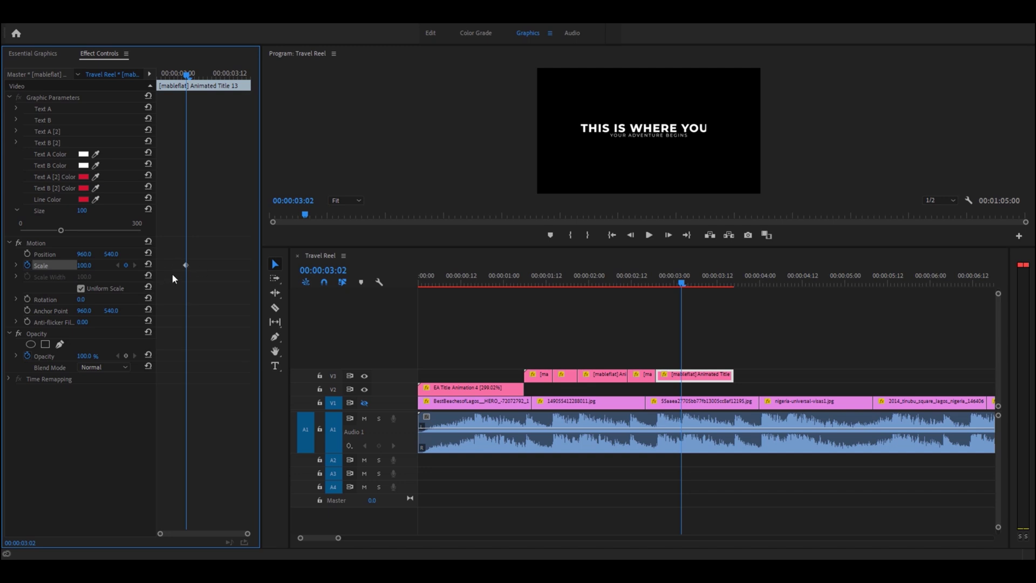
Step: Move the last title segment's scale keyframe back to 00:00:03:00 and add a second one of 116 at 00:00:03:02
drag(186, 264, 178, 273)
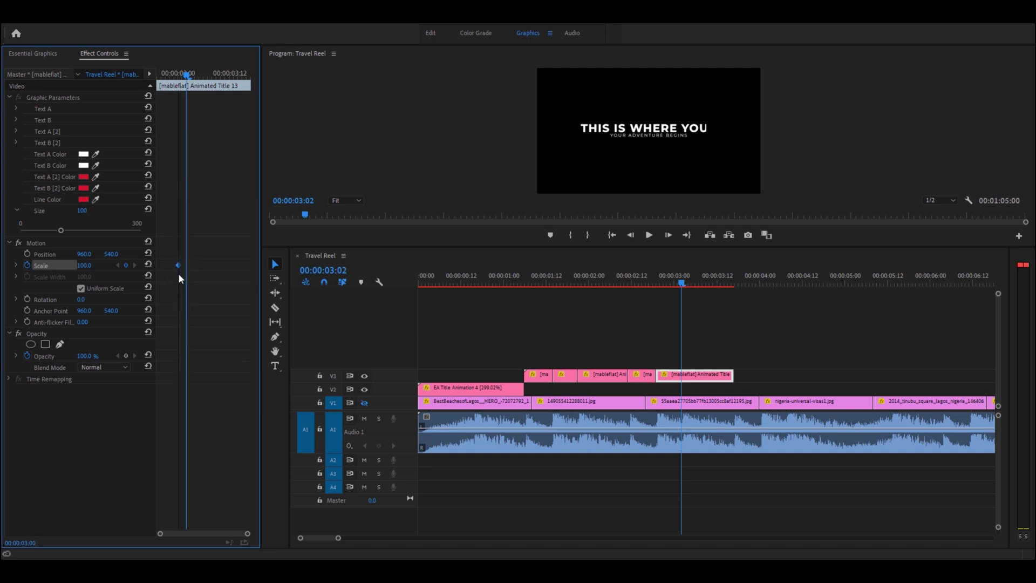
drag(85, 265, 101, 264)
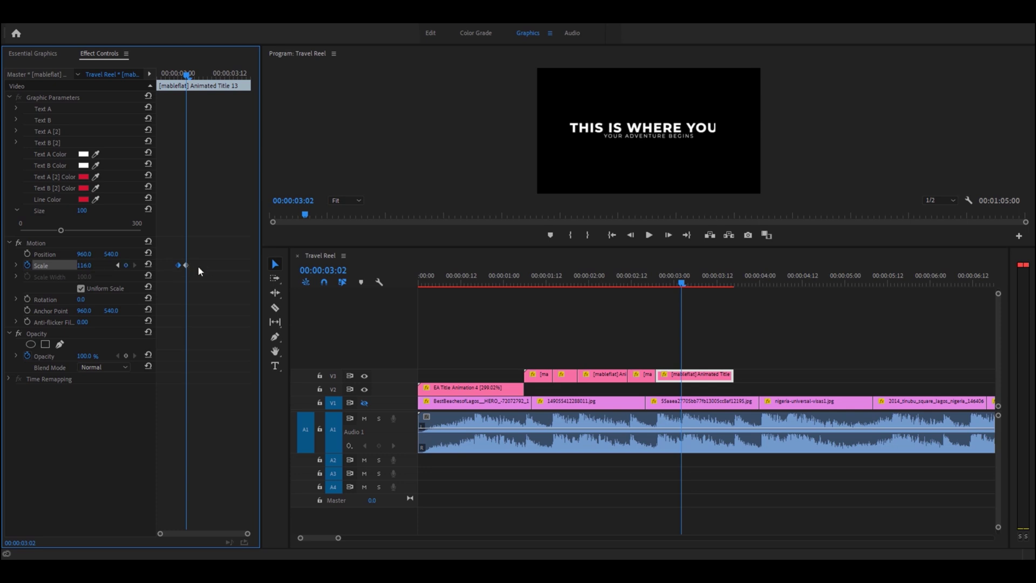
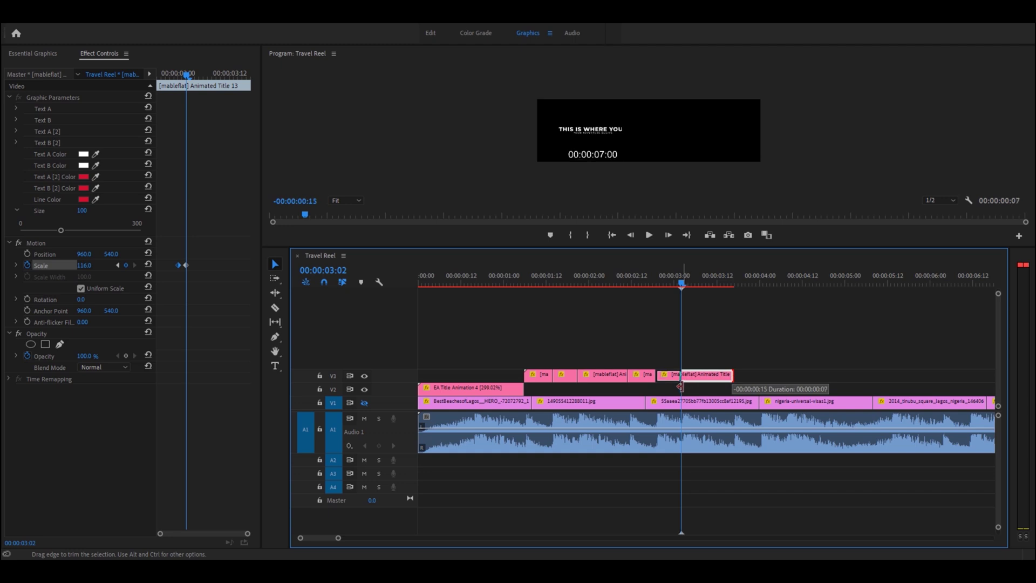
Step: Play back the title sequence from 00:00:00:23 to review the scale animation against the music, and save the project
click(502, 283)
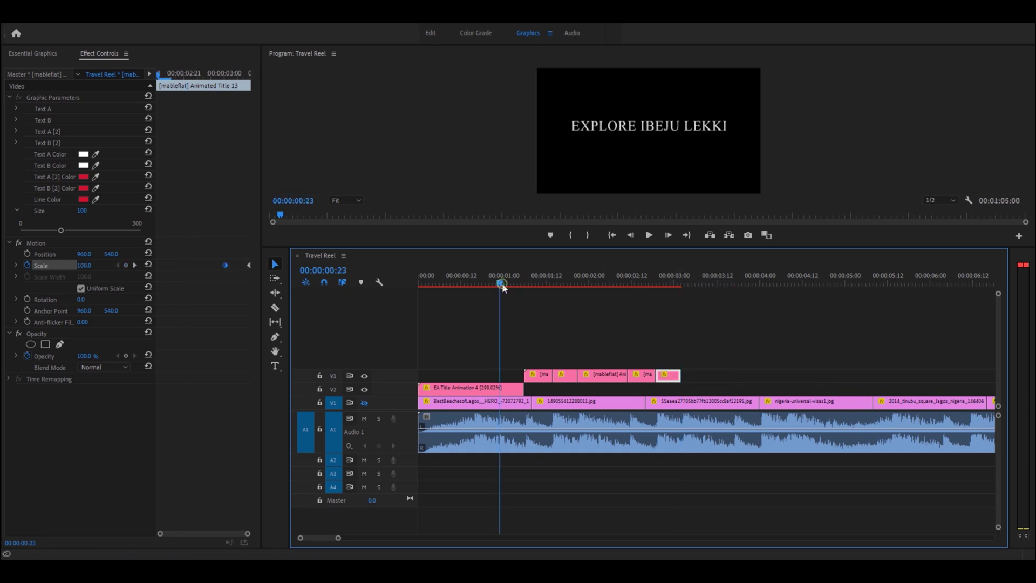
key(space)
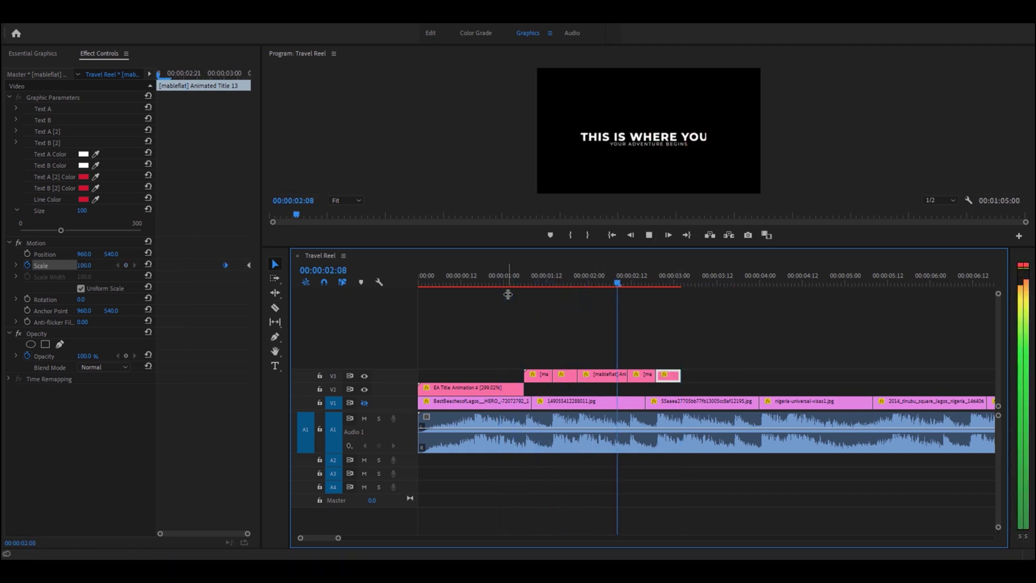
key(space)
click(589, 278)
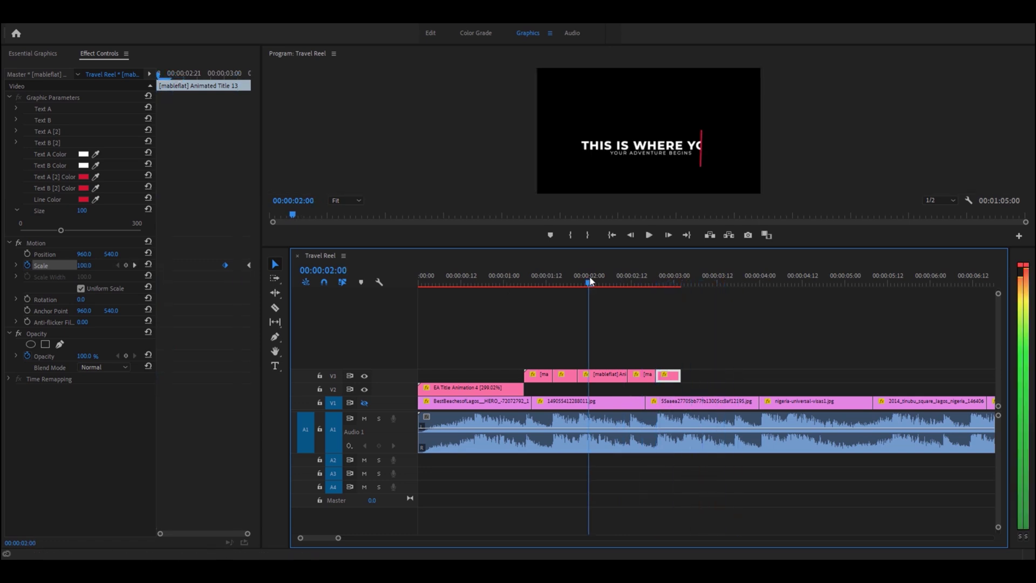
drag(590, 278, 640, 281)
key(ctrl+s)
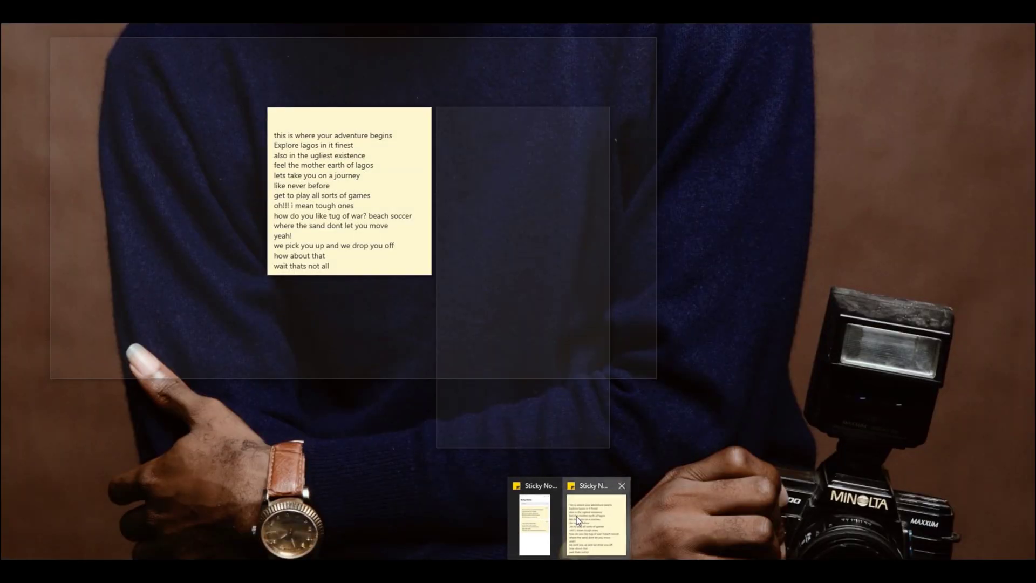
Step: Copy the line "Explore lagos in it finest" from the note in Sticky Notes and return to Premiere Pro
click(576, 516)
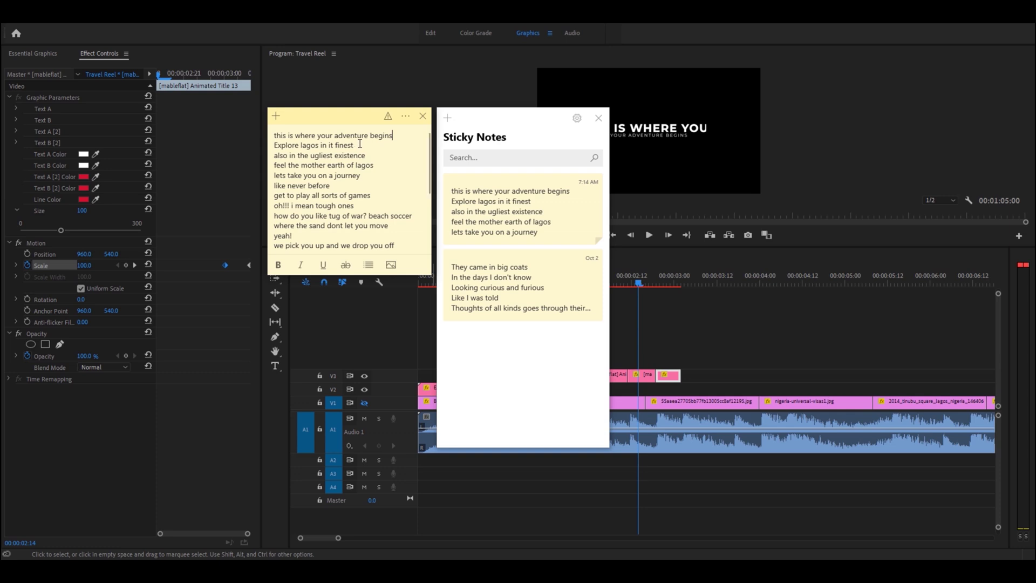
drag(316, 147, 274, 147)
key(ctrl+c)
click(396, 63)
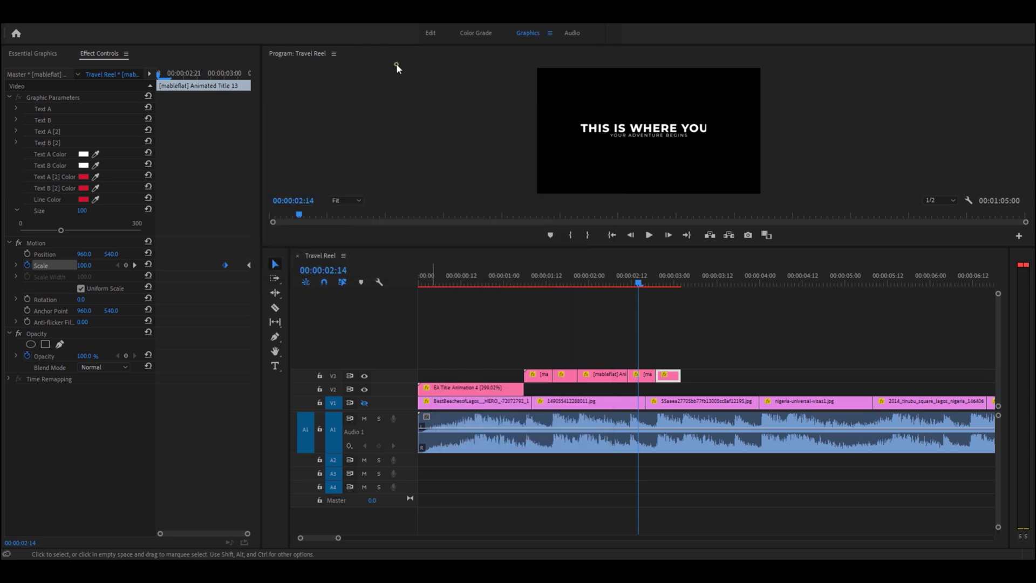
Step: Find the Shape Element 28 motion graphics template and place it on V4, starting with the first title segment on V3
click(48, 54)
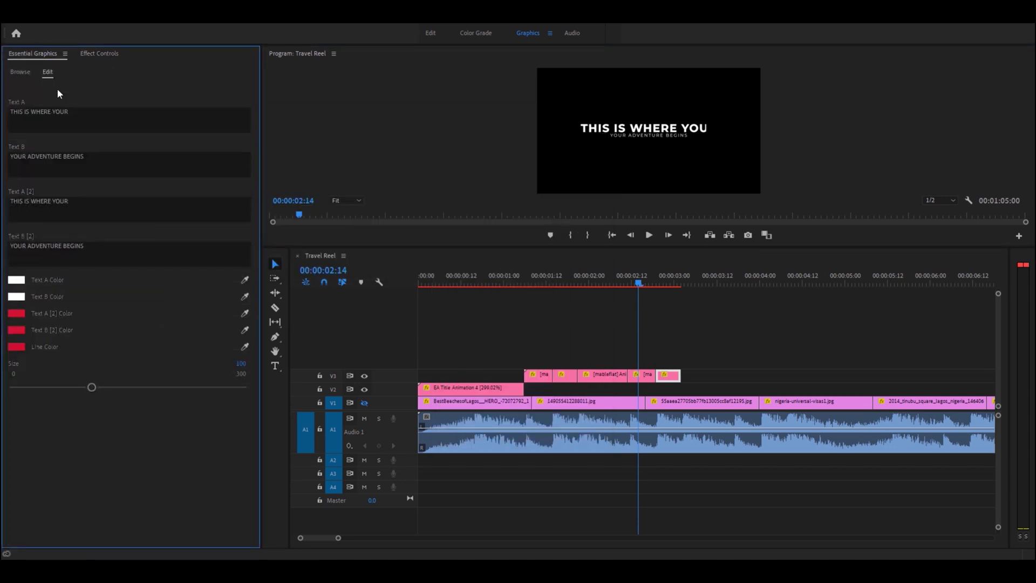
click(19, 71)
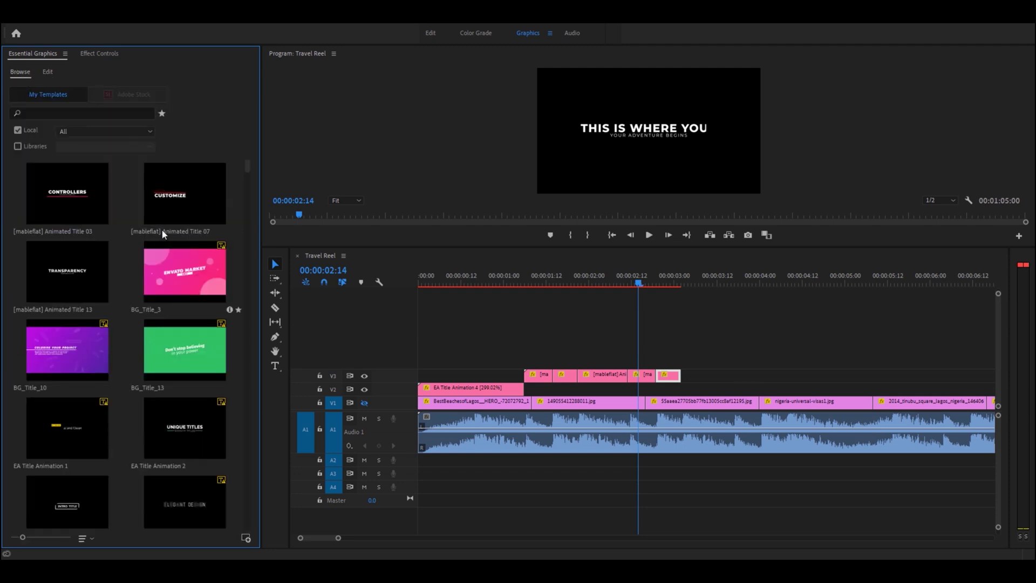
scroll(141, 348, down, 10)
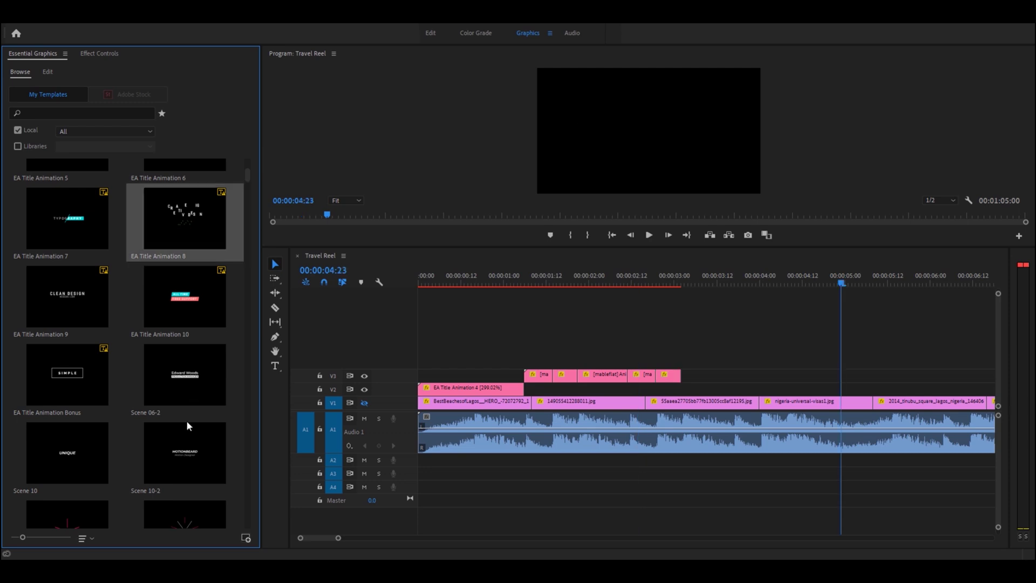
scroll(183, 422, down, 3)
scroll(183, 422, down, 7)
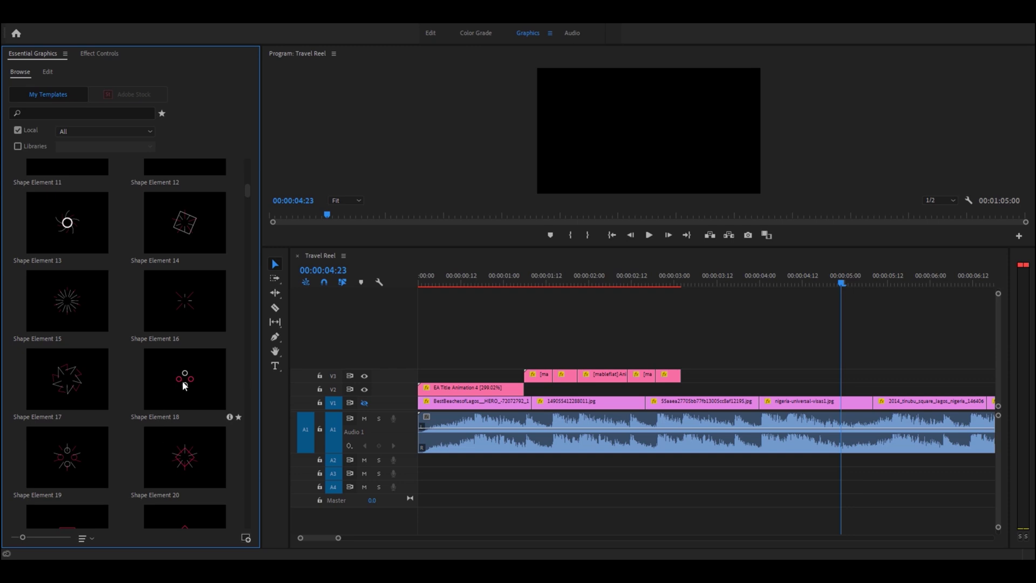
scroll(179, 390, down, 5)
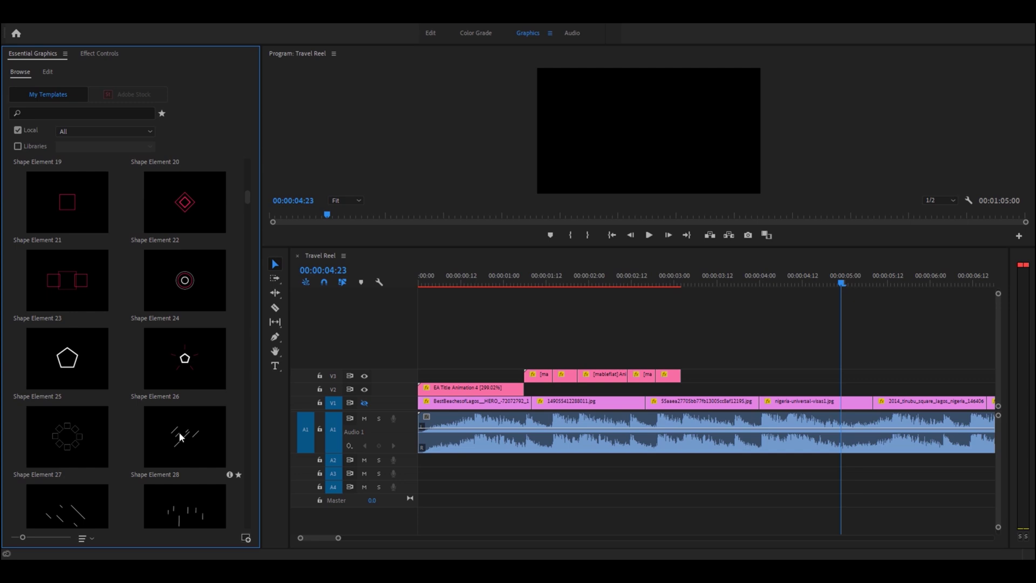
drag(179, 437, 547, 360)
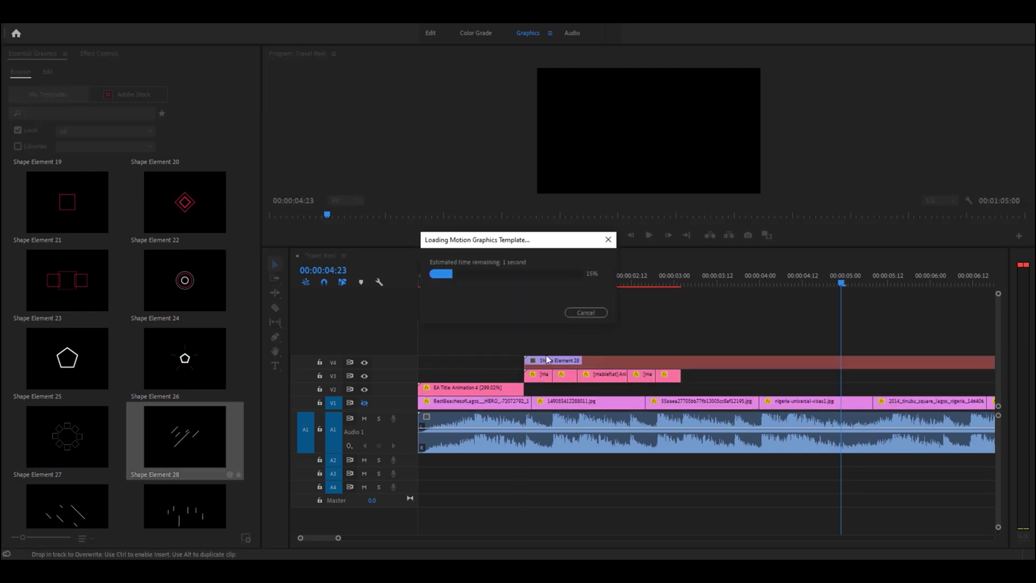
Step: Set the playback speed of the Shape Element 28 clip on V4 to 300%
right_click(588, 362)
click(604, 357)
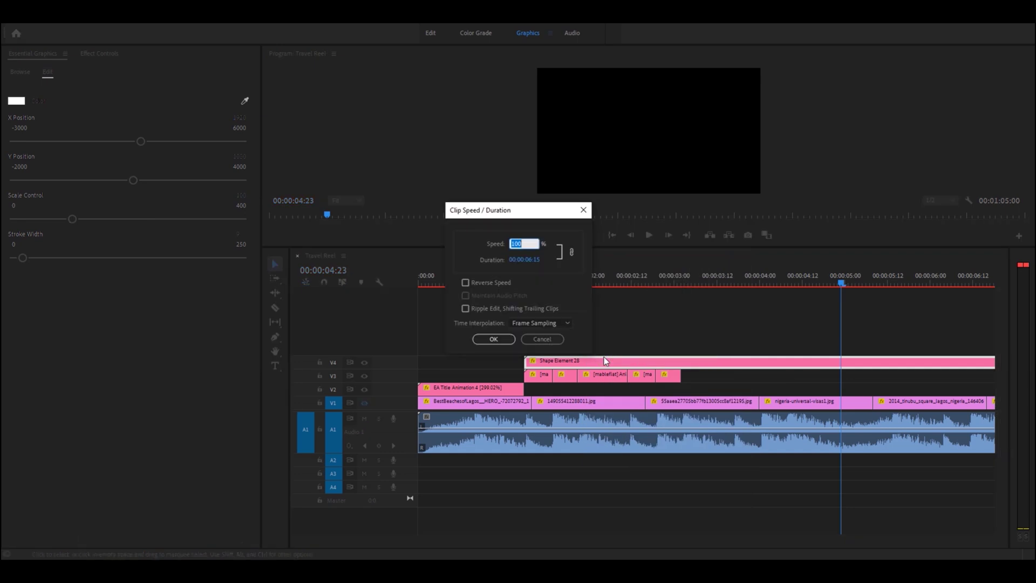
text(3)
key(Return)
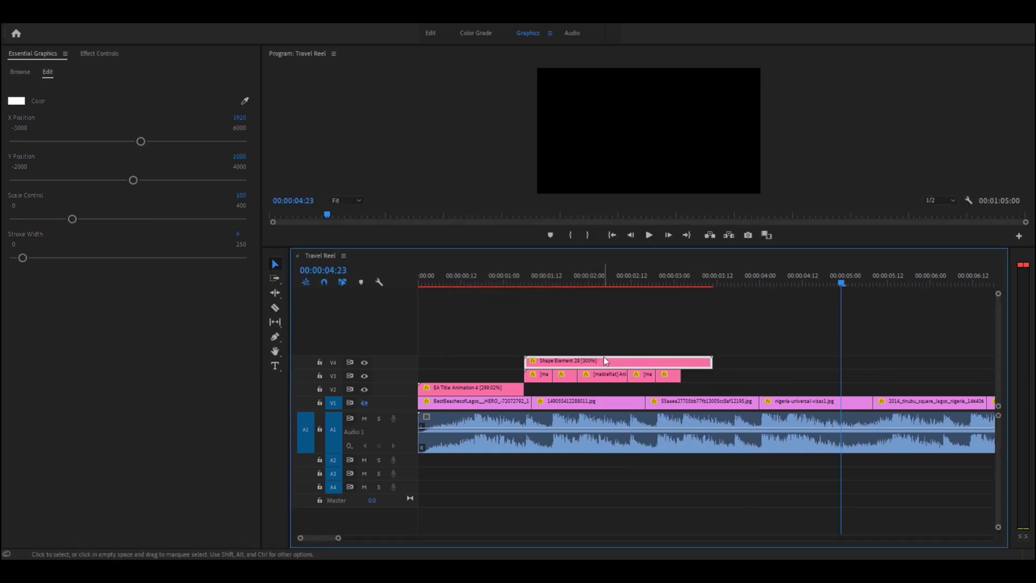
Step: Play back the title sequence to review the Shape Element 28 animation over the titles
click(514, 285)
key(space)
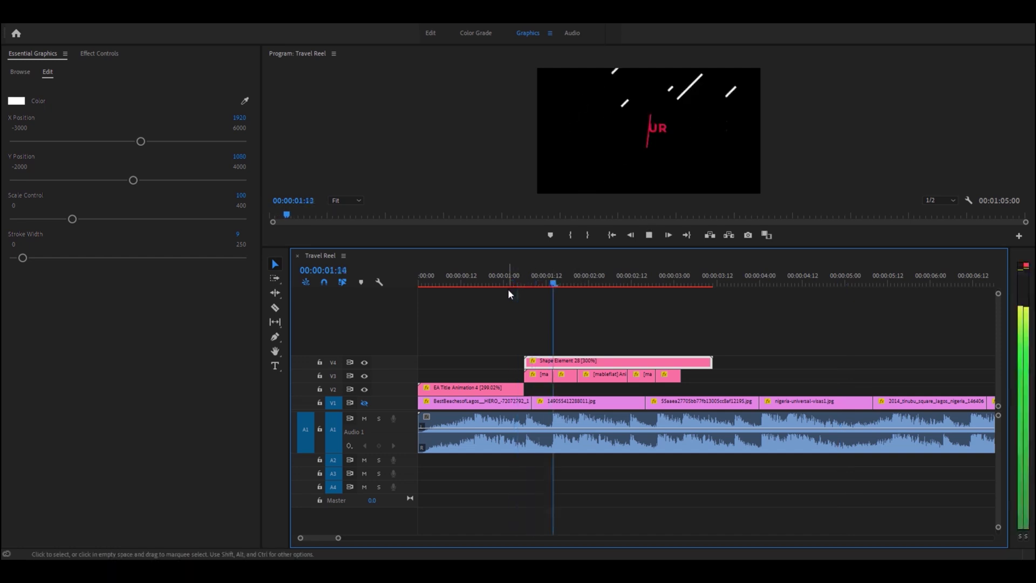
key(space)
click(519, 282)
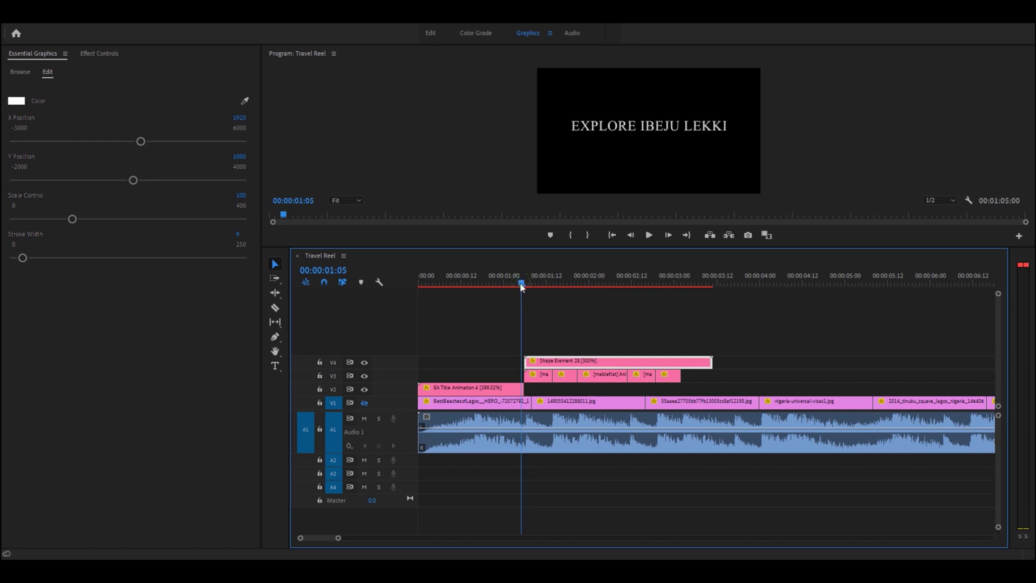
key(space)
key(space)
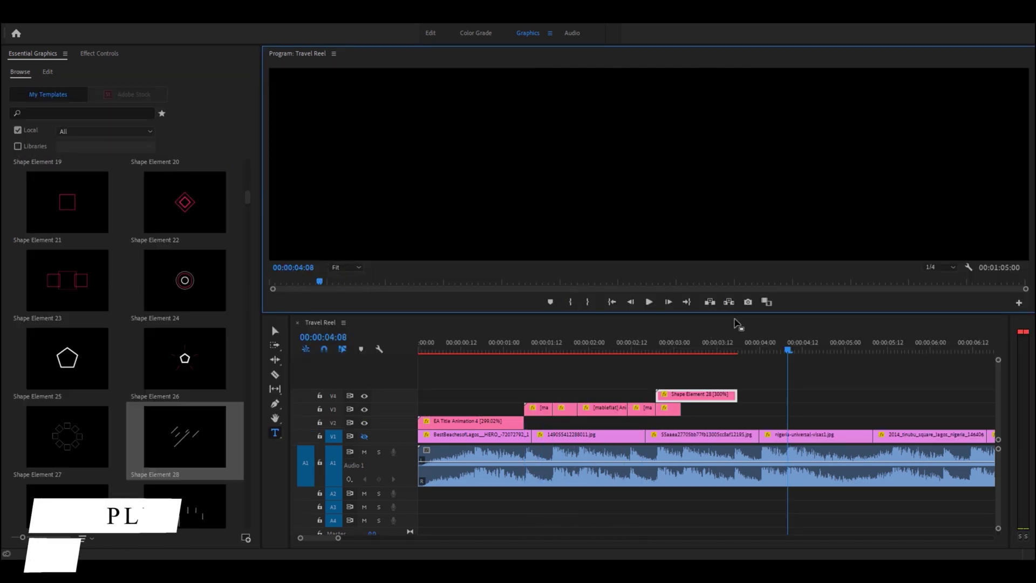
Step: Add a text layer at 00:00:04:21 containing the copied line "Explore lagos in it finest" and select all its text
click(751, 373)
key(space)
key(space)
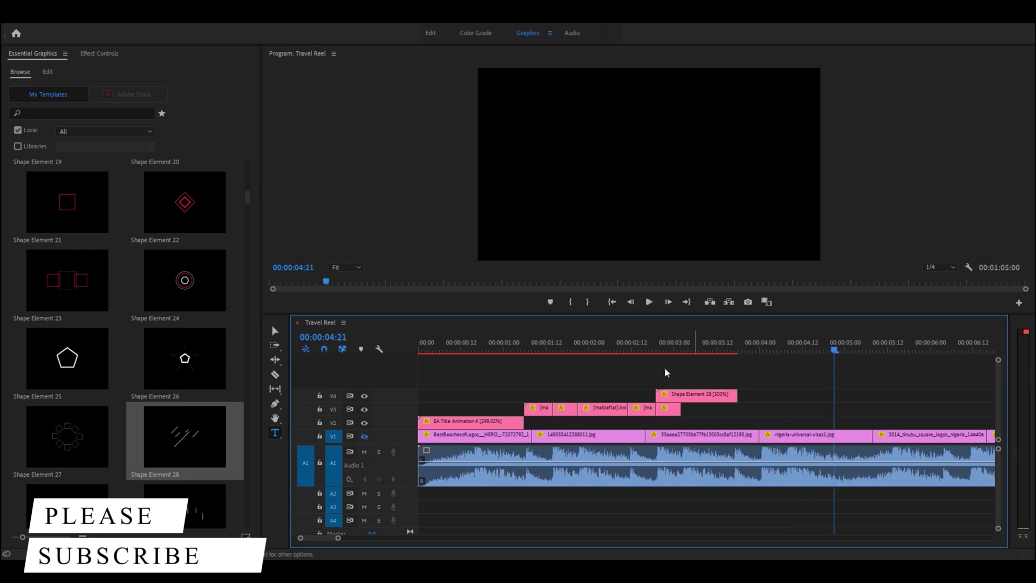
click(581, 172)
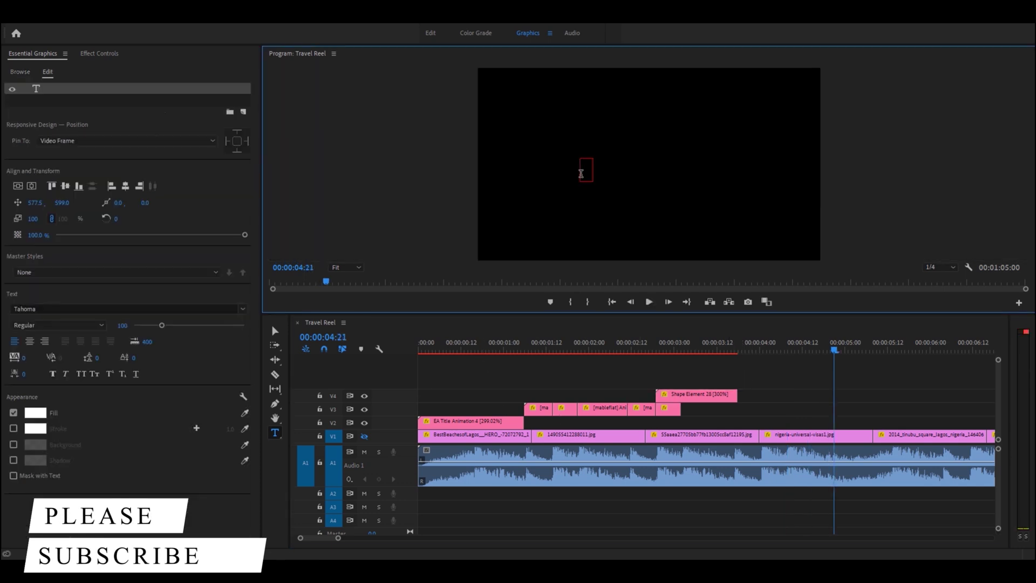
key(ctrl+v)
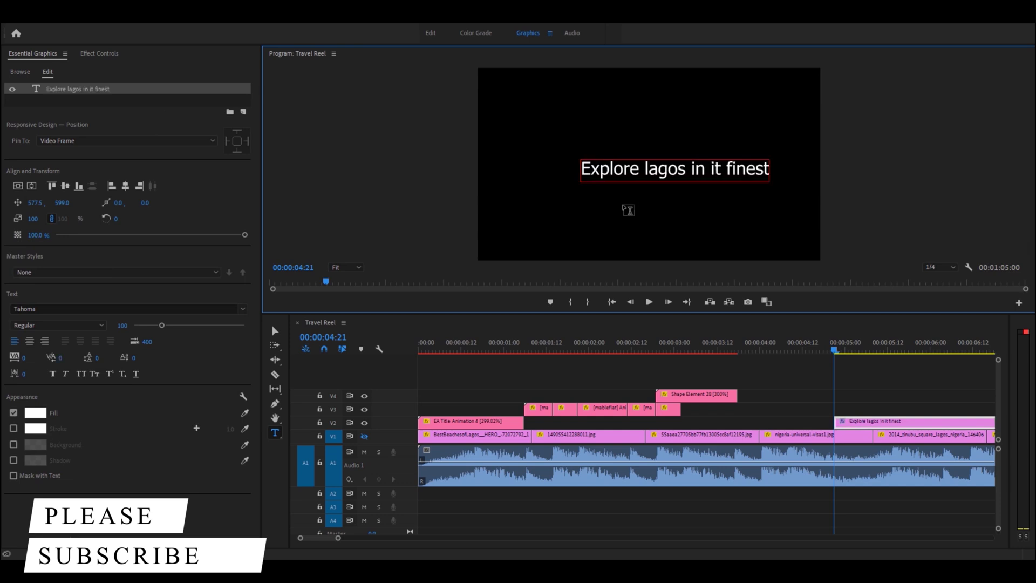
key(ctrl+a)
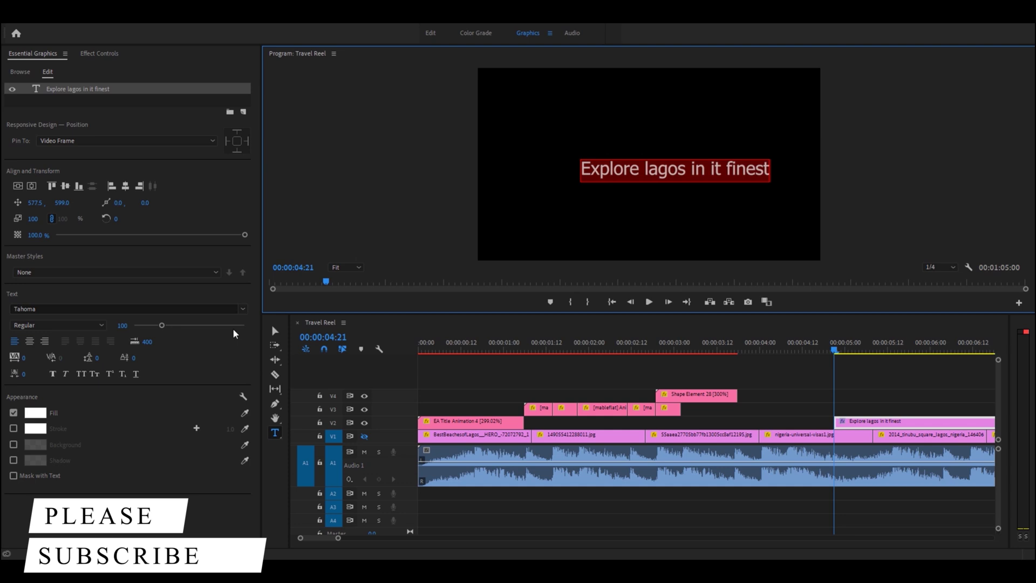
click(83, 272)
click(83, 284)
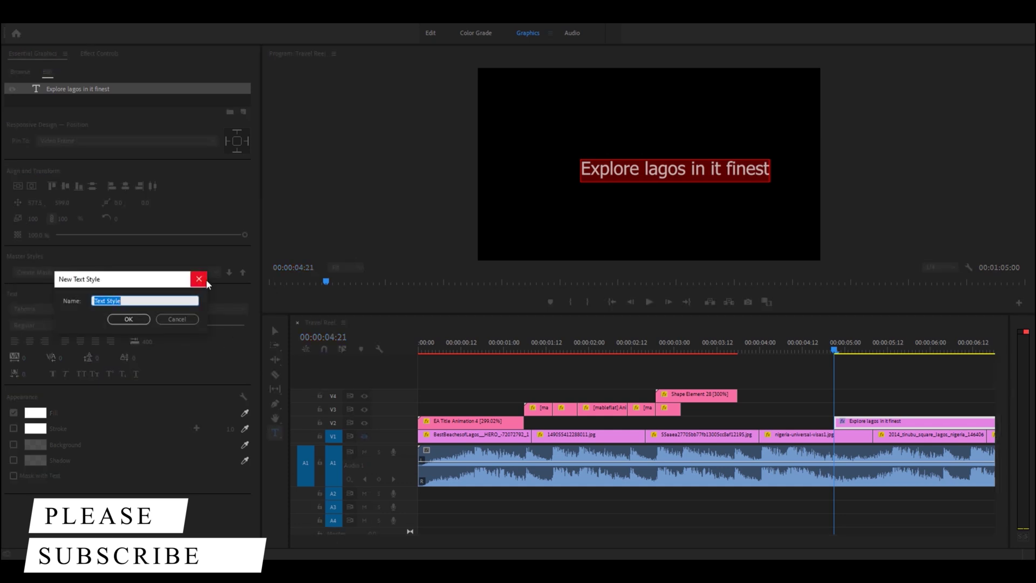
key(Escape)
Step: Set the font of the "Explore lagos in it finest" text to Montserrat Bold
click(114, 309)
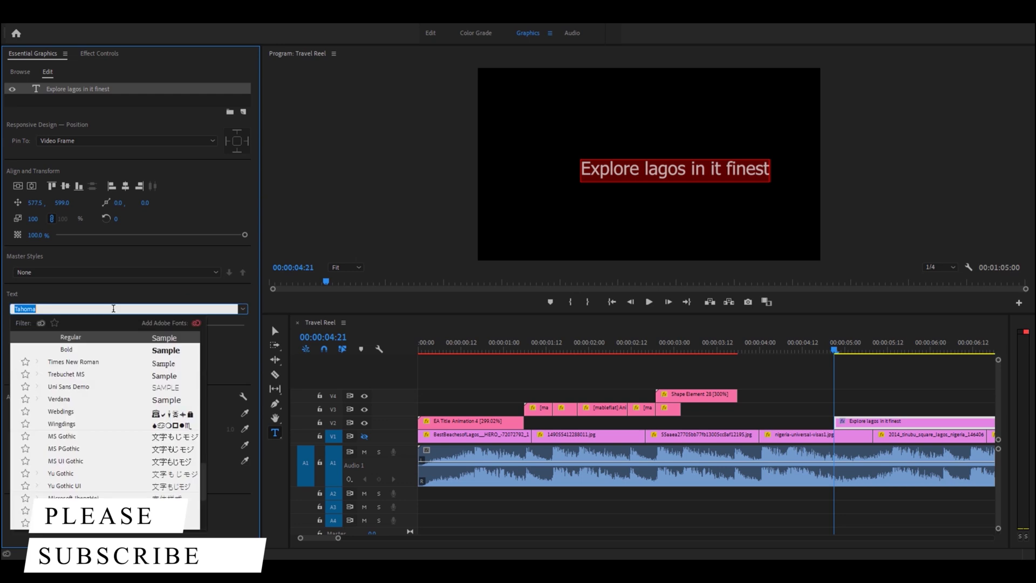
text(MONTS)
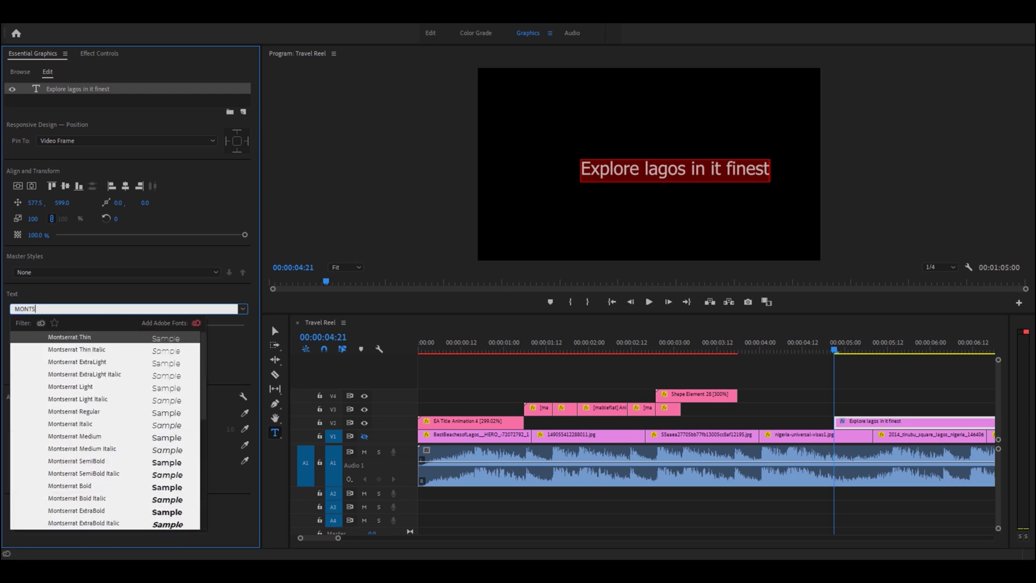
click(105, 485)
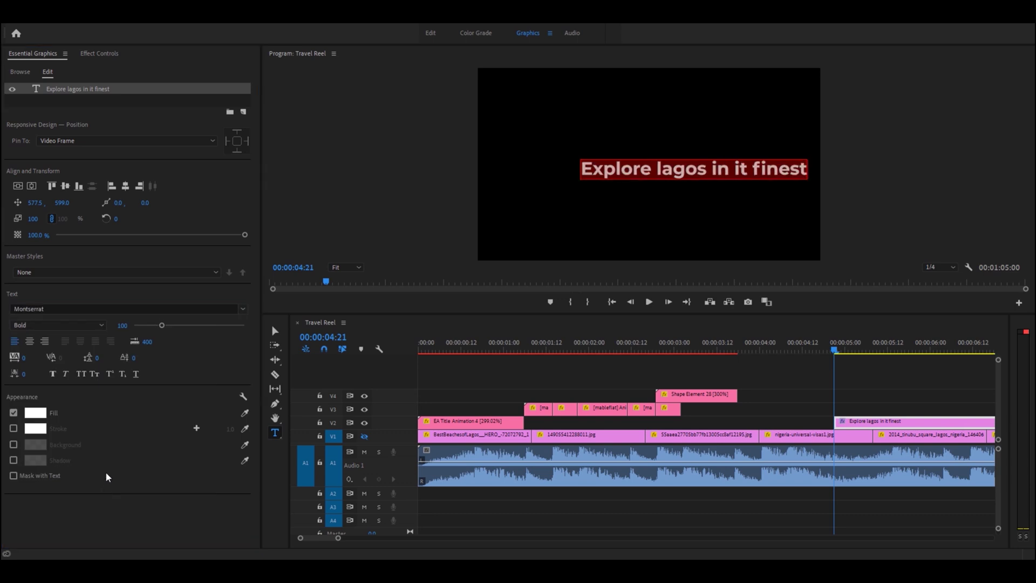
Step: Create a master text style named "monts" from the title's formatting
click(38, 273)
click(53, 284)
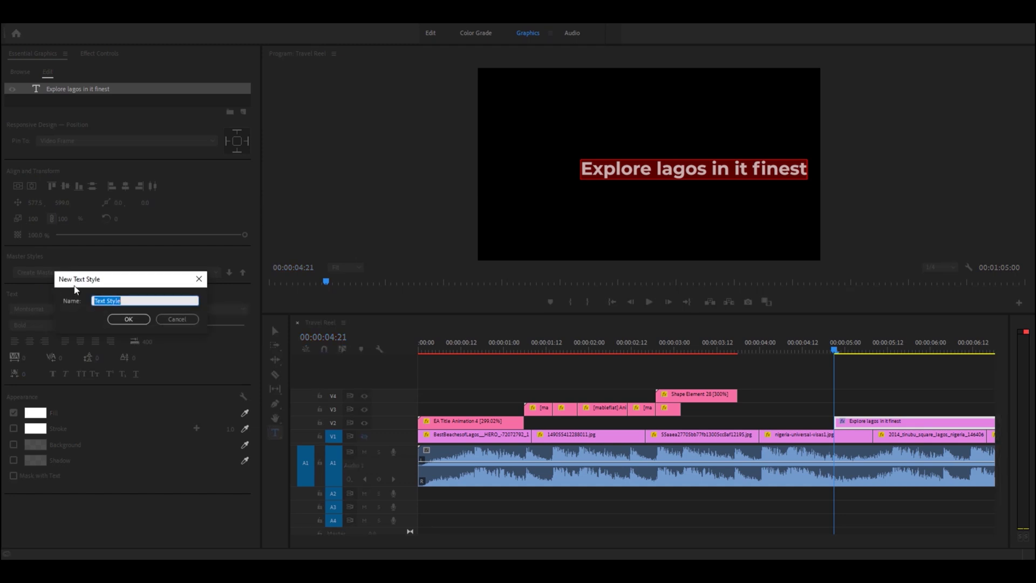
text(monts)
key(Return)
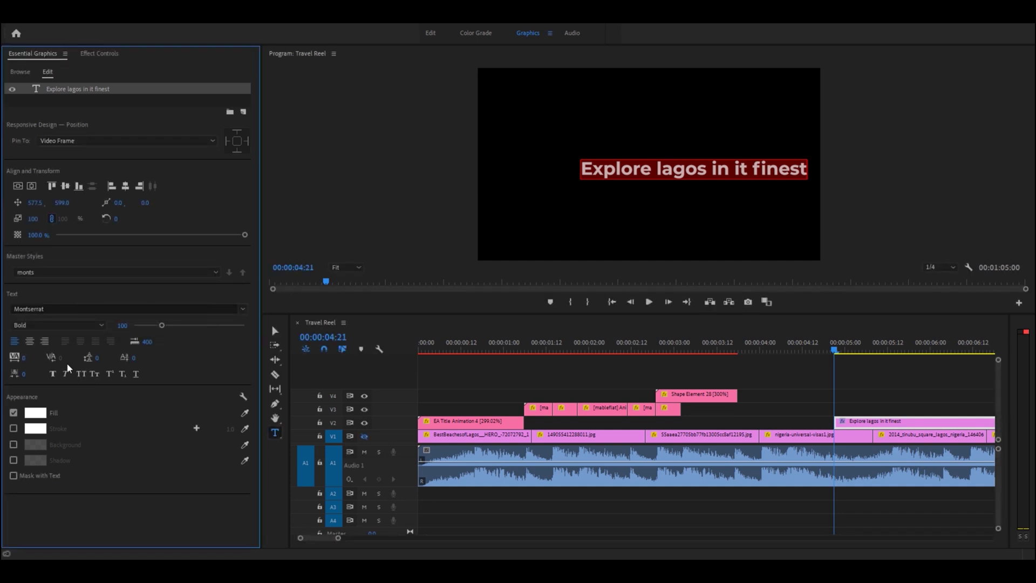
Step: Try centre paragraph alignment on the "Explore lagos in it finest" text and restore left alignment
click(29, 342)
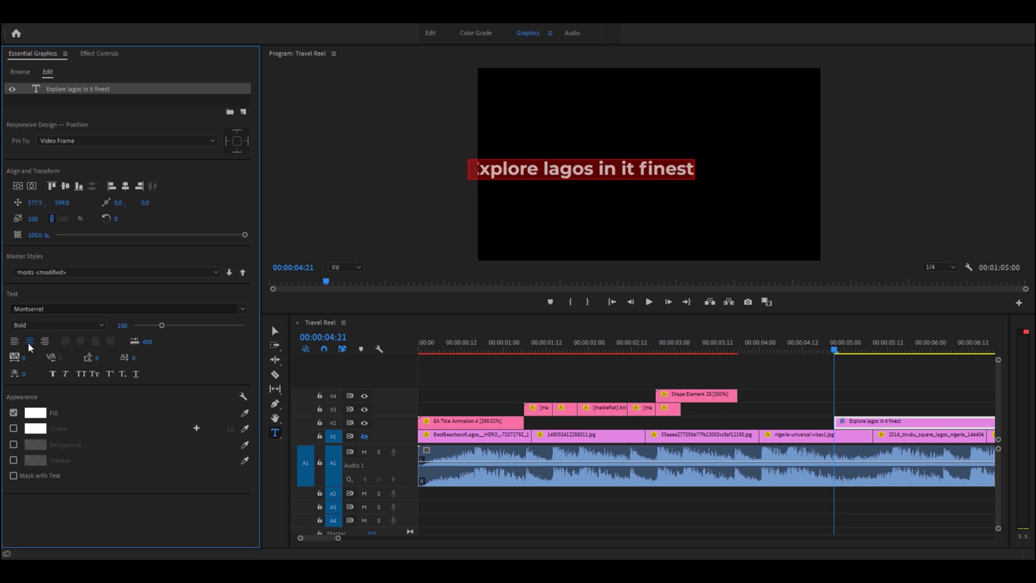
click(16, 342)
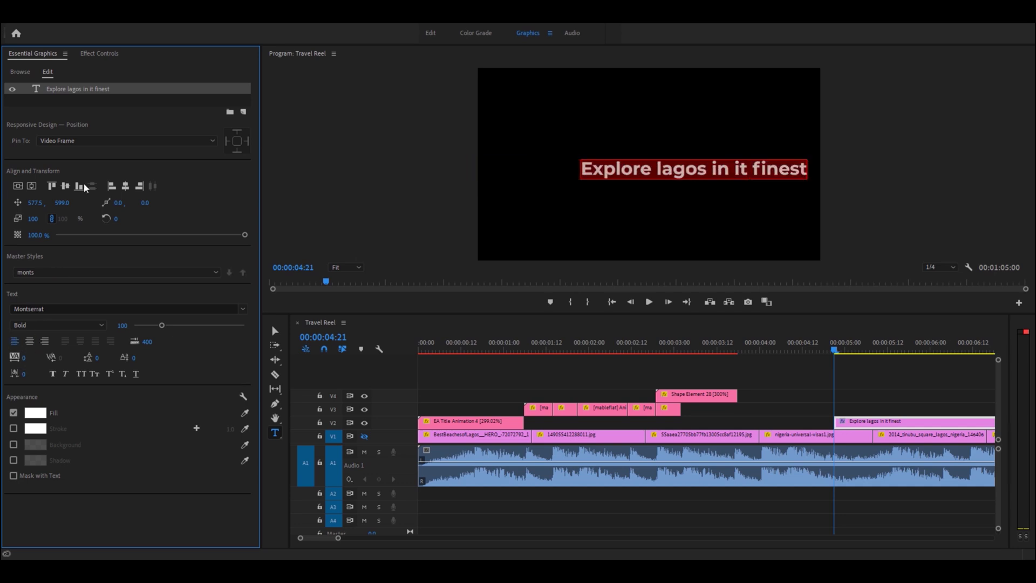
Step: Centre the "Explore lagos in it finest" text vertically and horizontally in the frame and move its clip to V3 directly after Shape Element 28
click(65, 186)
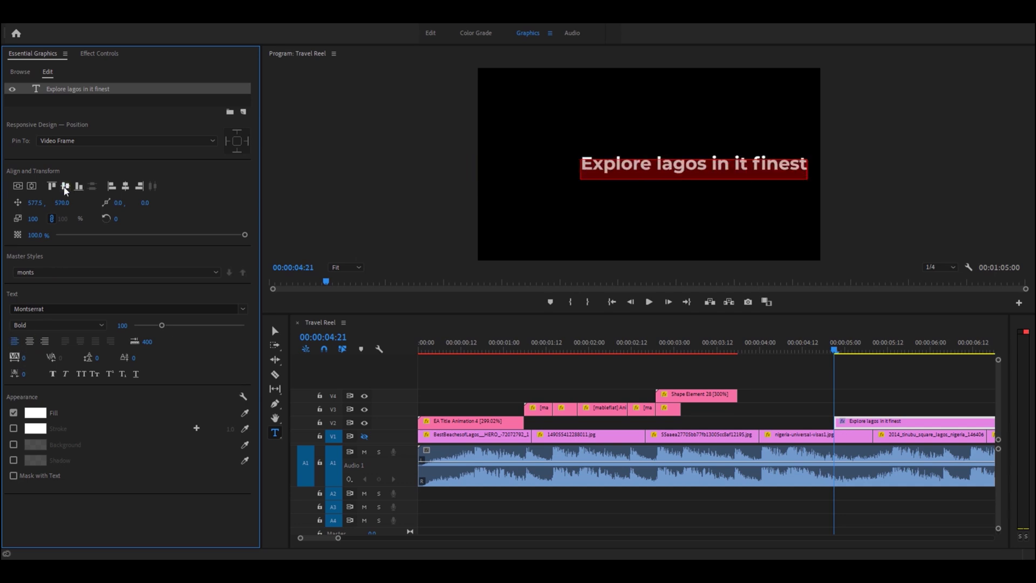
click(125, 187)
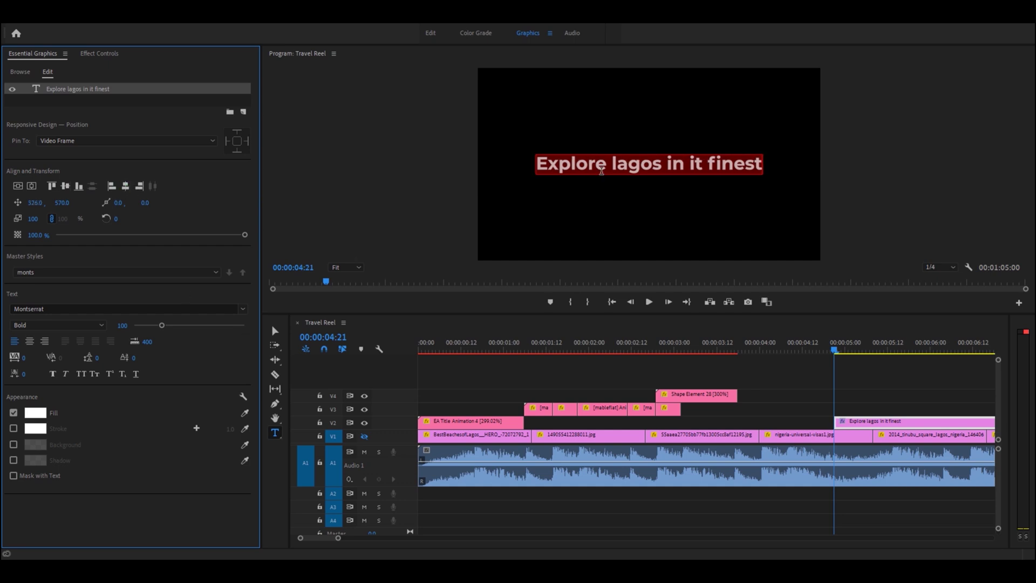
drag(847, 422, 751, 411)
Step: Split the "Explore lagos in it finest" clip at 00:00:04:00, about 00:00:04:07 and about 00:00:05:01, and save the project
click(731, 350)
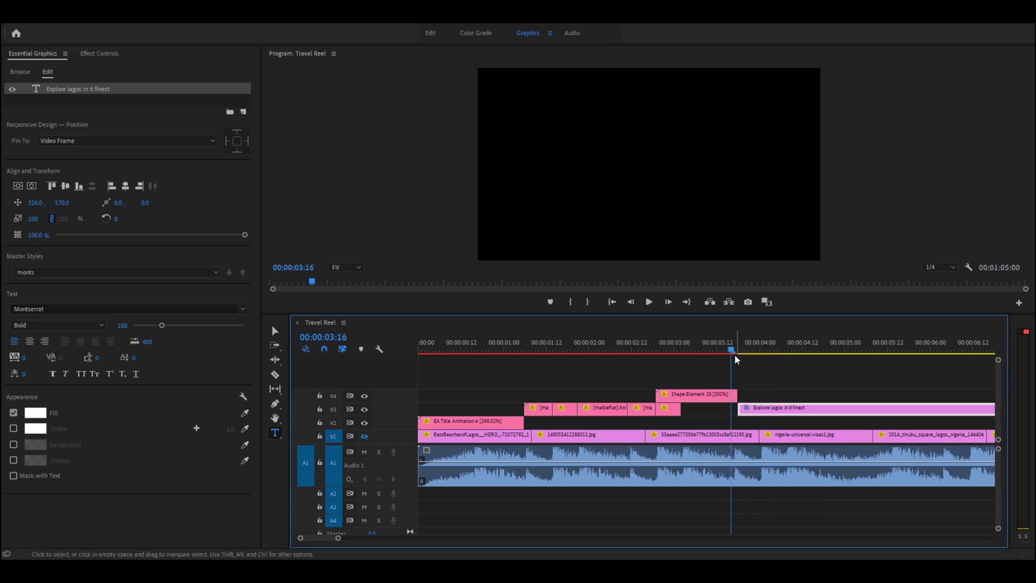
drag(732, 352, 760, 362)
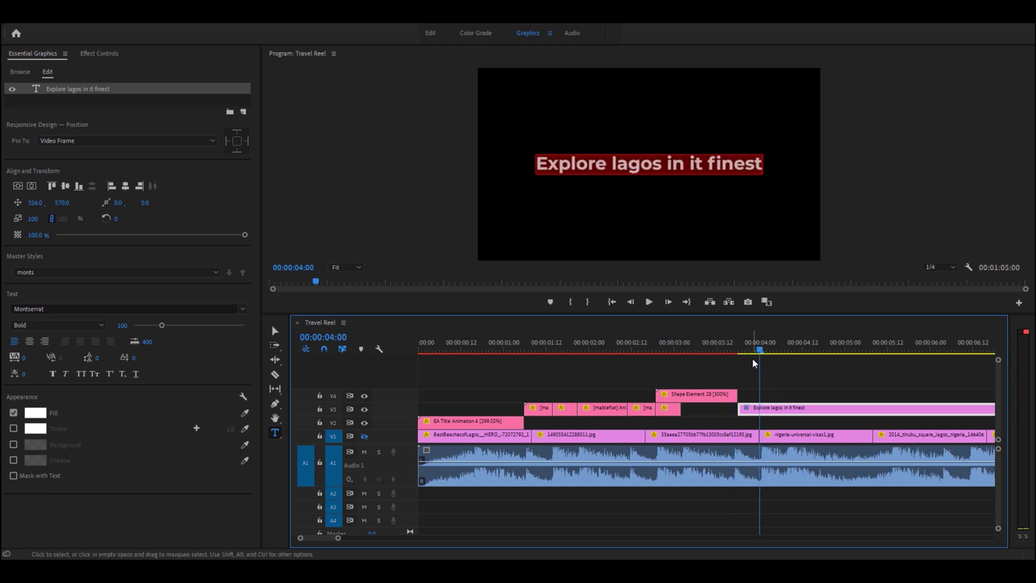
key(c)
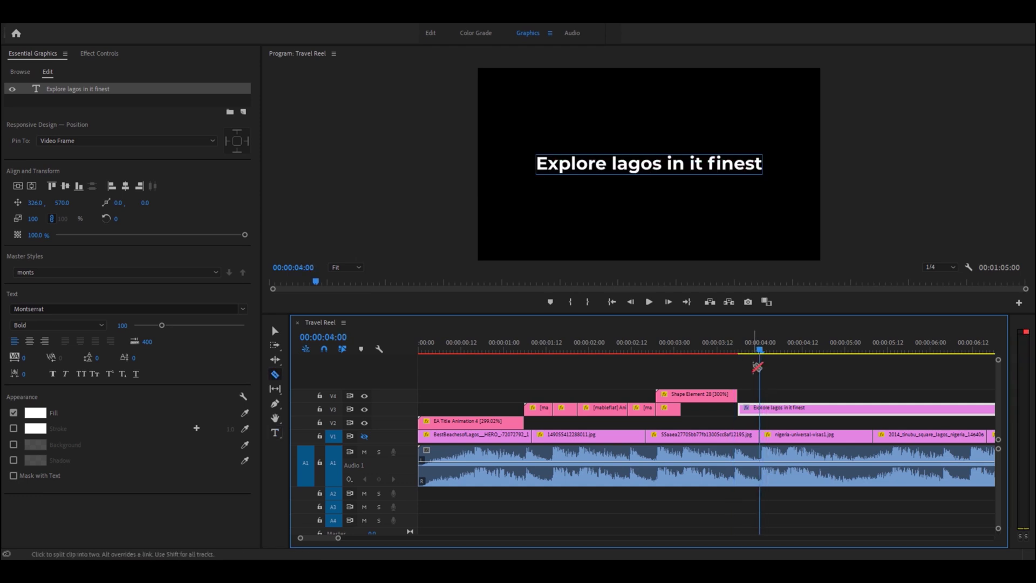
click(764, 414)
click(778, 350)
drag(781, 357, 785, 353)
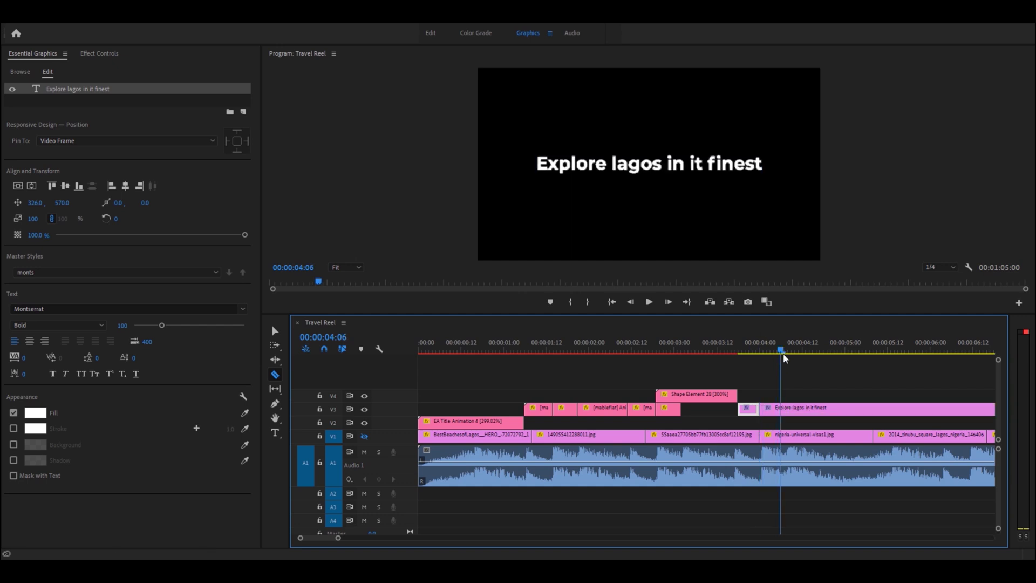
click(789, 410)
drag(784, 351, 849, 363)
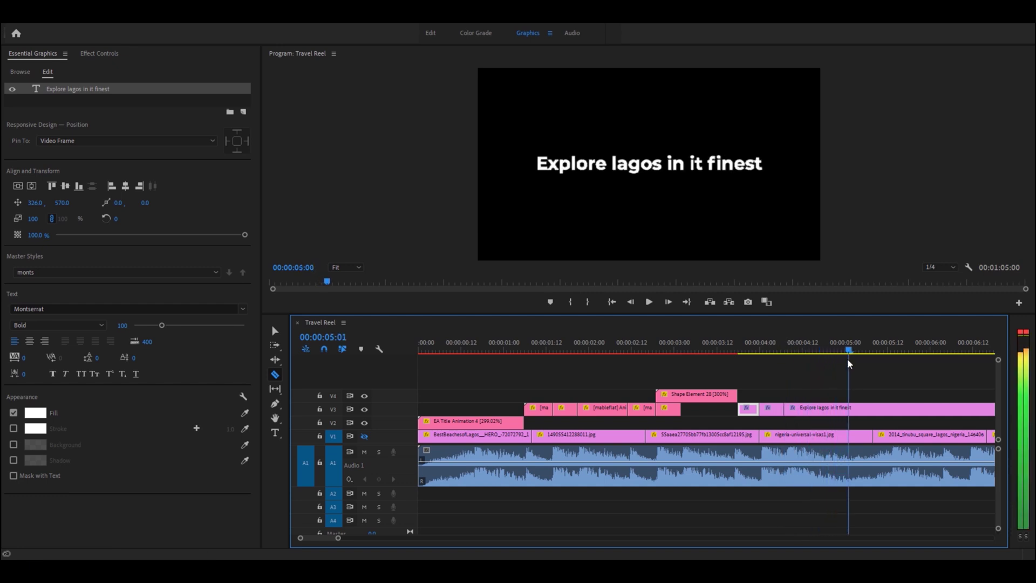
click(855, 411)
key(ctrl+s)
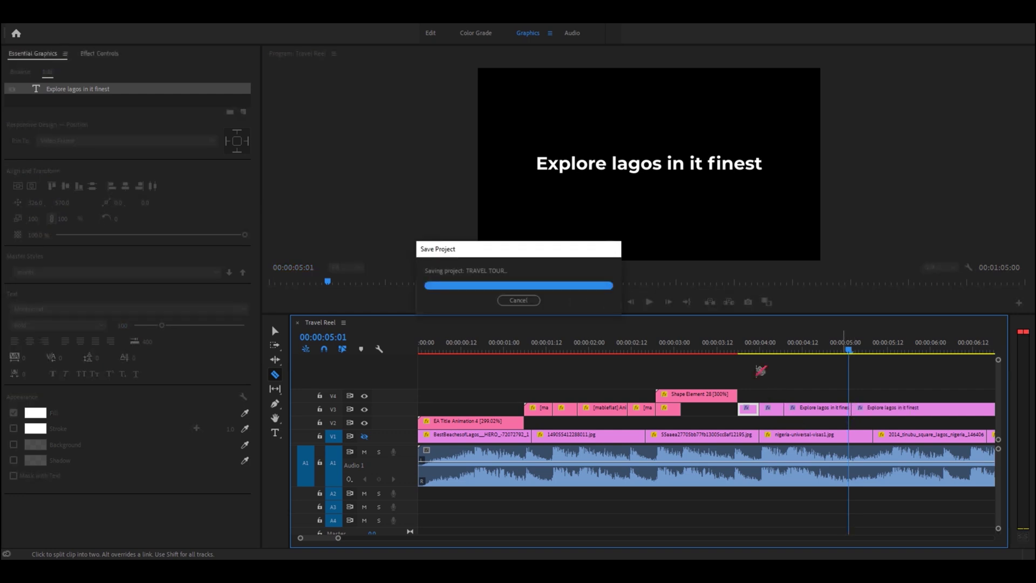
Step: Shorten the text of the first title segment at 00:00:03:20 to "Explore"
click(747, 345)
key(v)
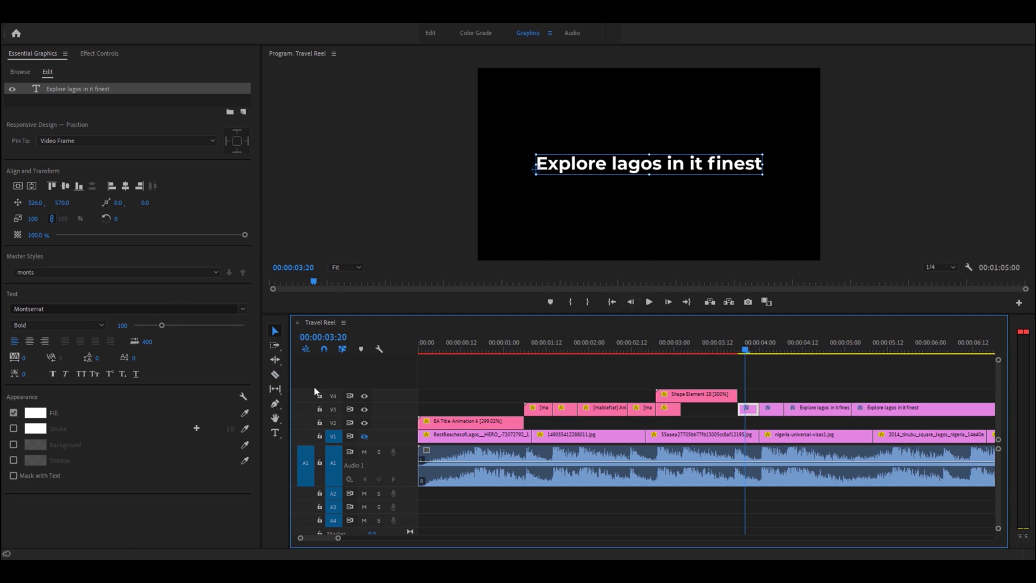
click(275, 432)
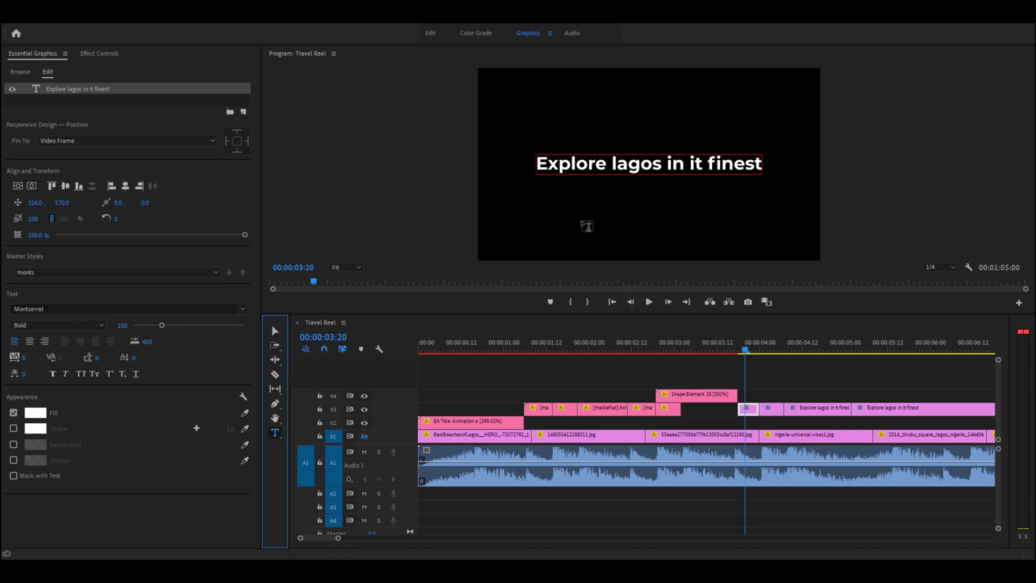
drag(610, 164, 715, 185)
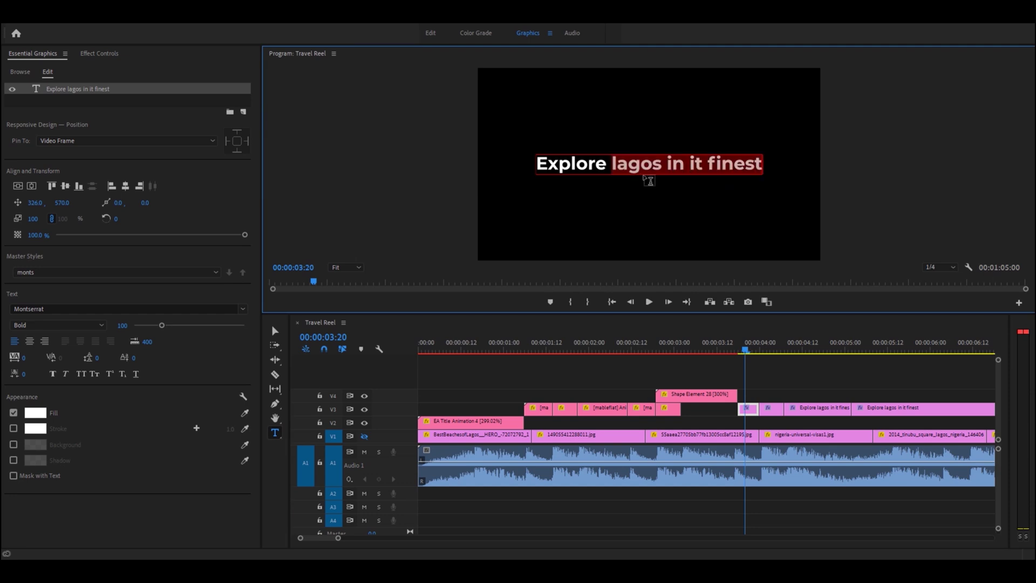
key(BackSpace)
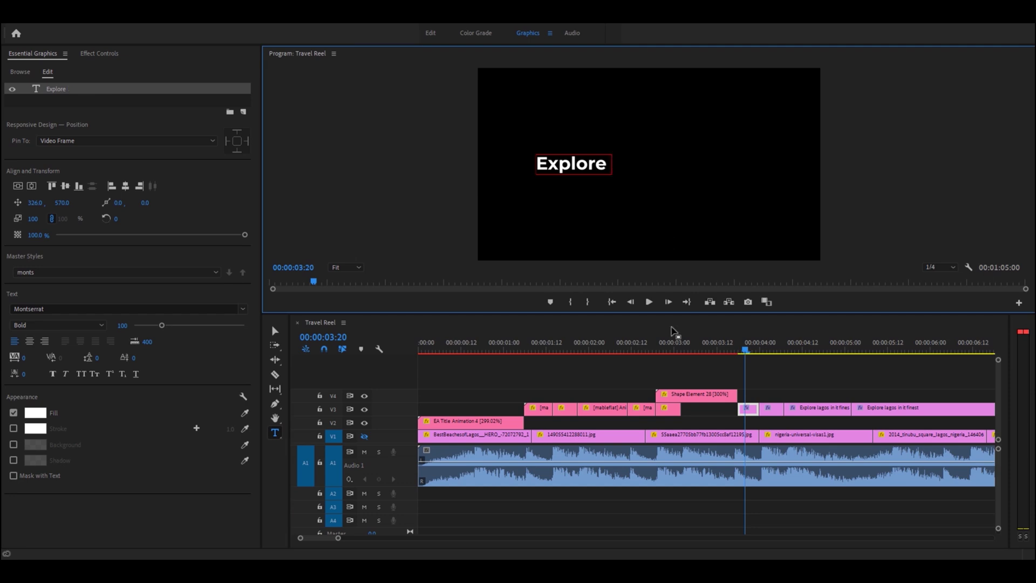
click(756, 384)
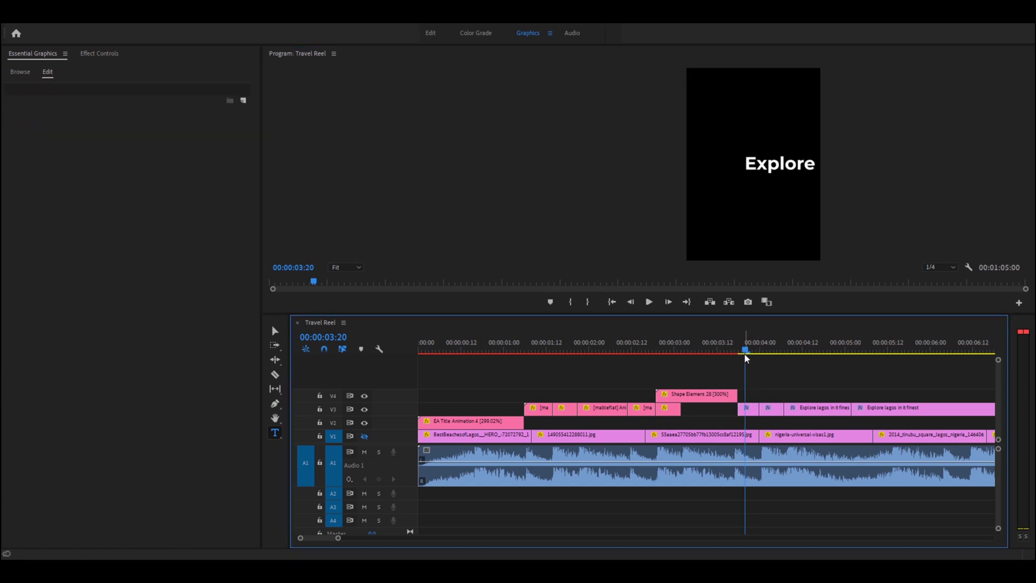
Step: Play back the split title from just before its first segment to check the word timing
click(728, 350)
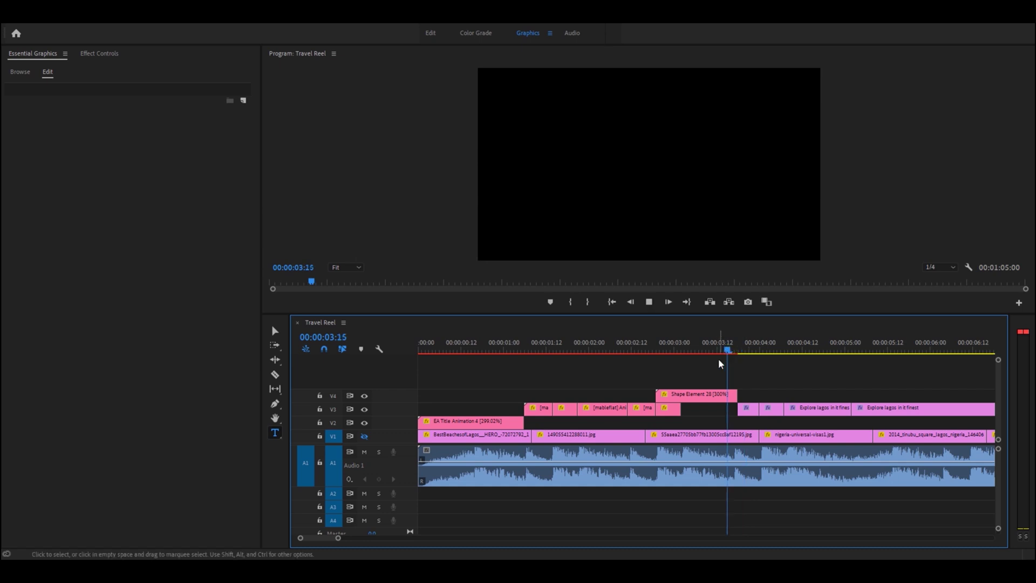
key(space)
key(space)
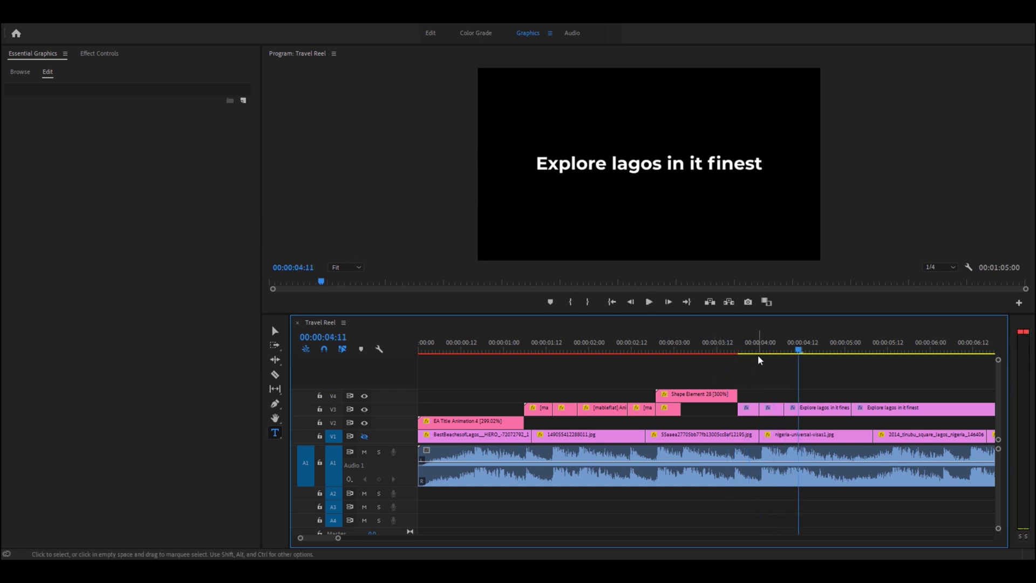
click(731, 350)
key(space)
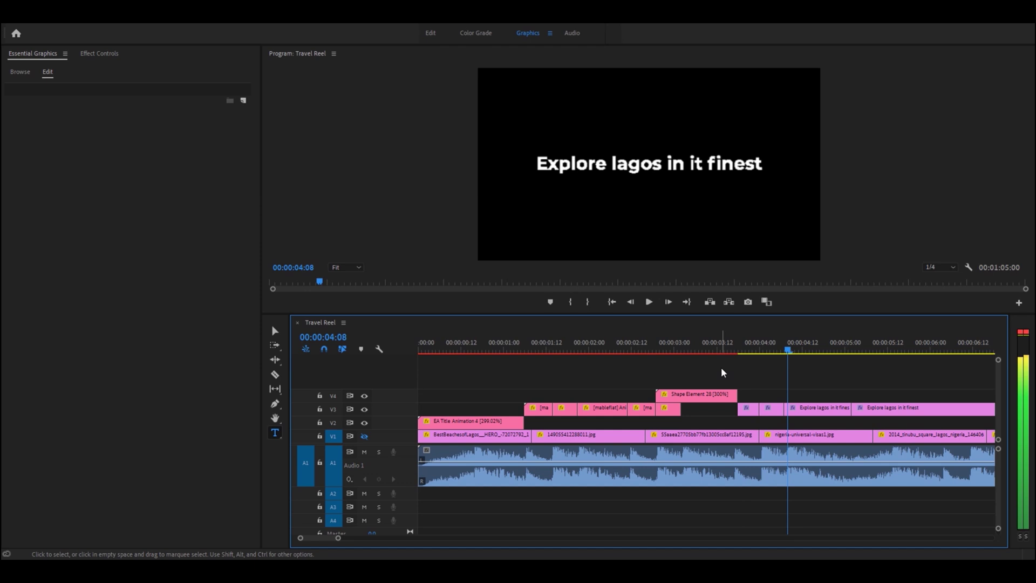
key(space)
Step: Shorten the text of the second title segment at 00:00:04:02 to "Explore lagos"
drag(743, 351, 767, 351)
click(773, 410)
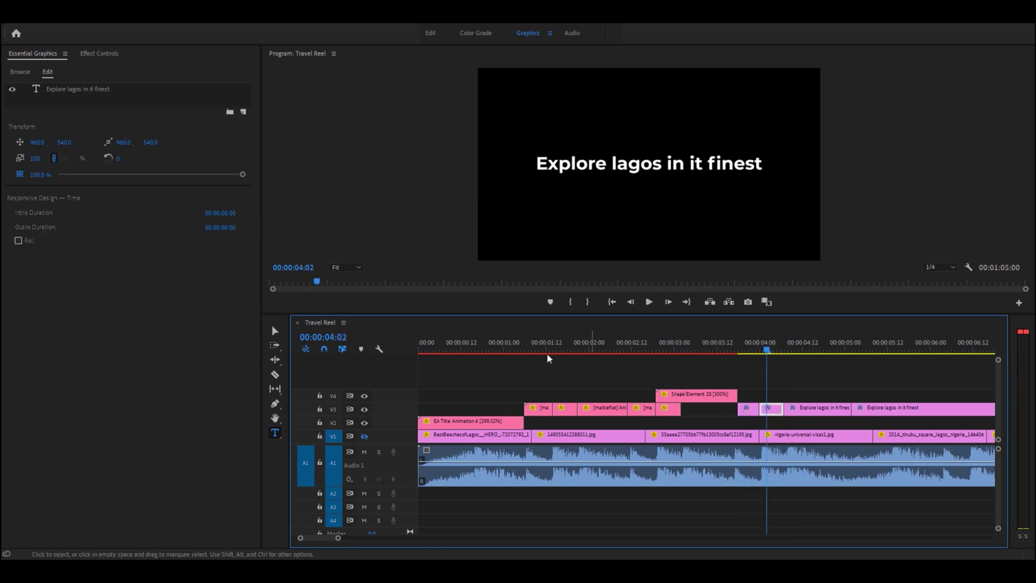
click(664, 165)
drag(666, 166, 782, 166)
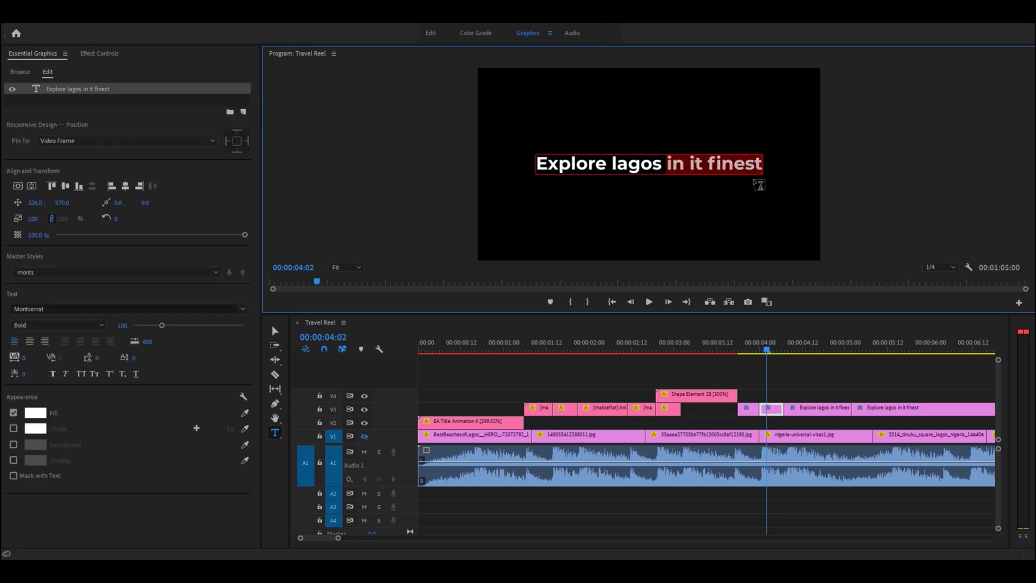
text(X)
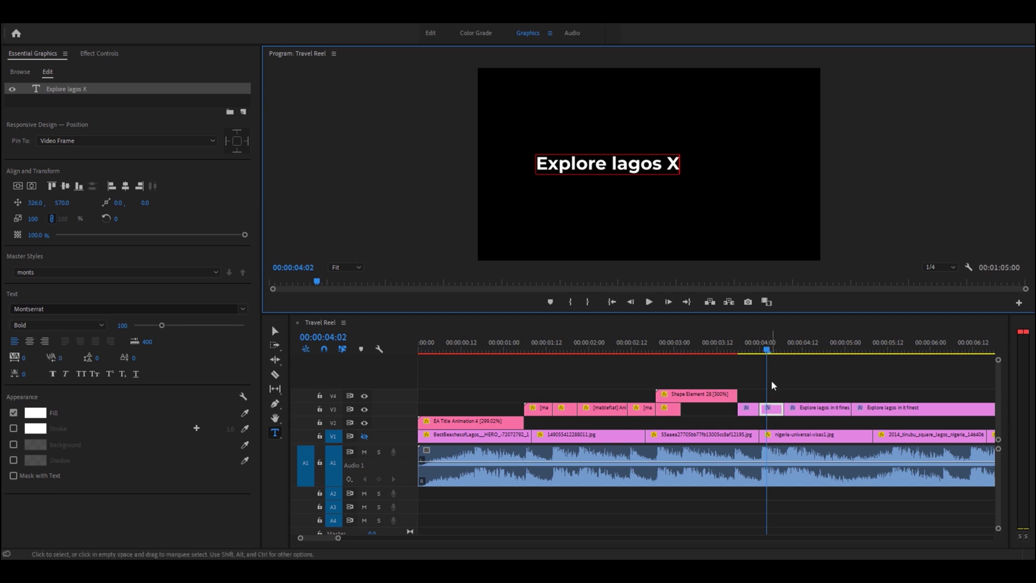
key(BackSpace)
click(755, 394)
Step: Play back the title sequence, including from about 00:00:01:05, and save the project
click(729, 350)
key(space)
key(space)
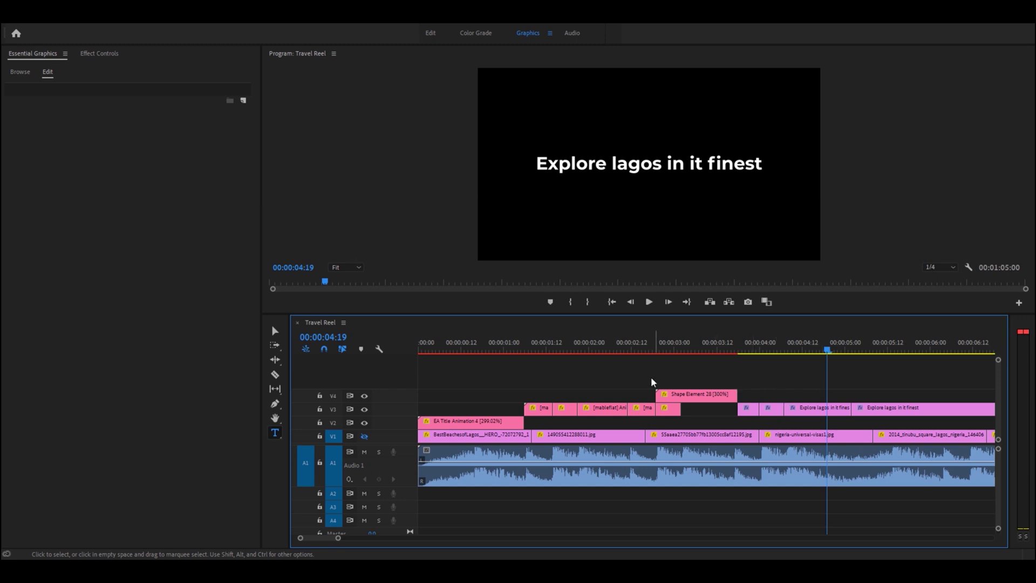
click(522, 349)
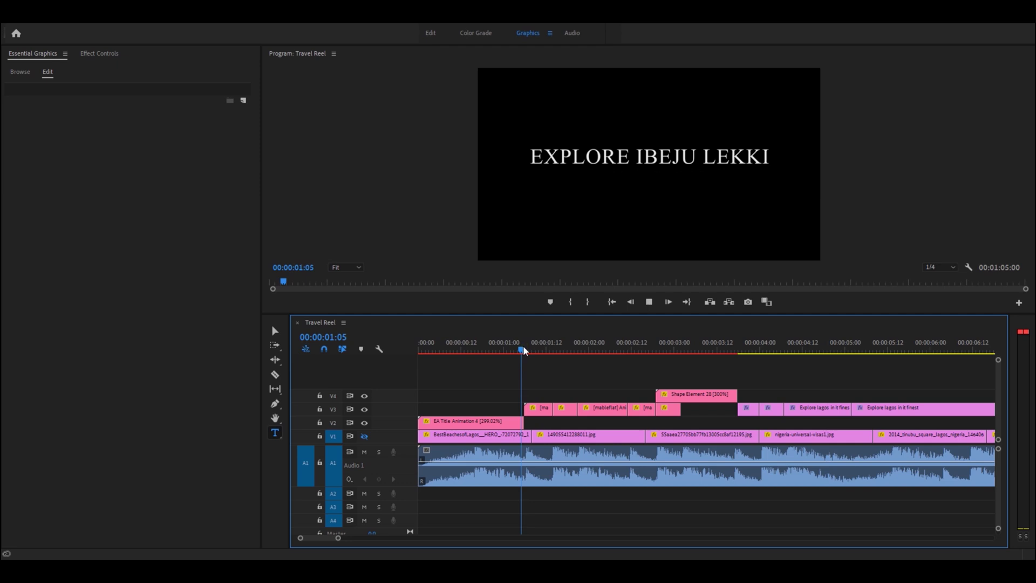
key(space)
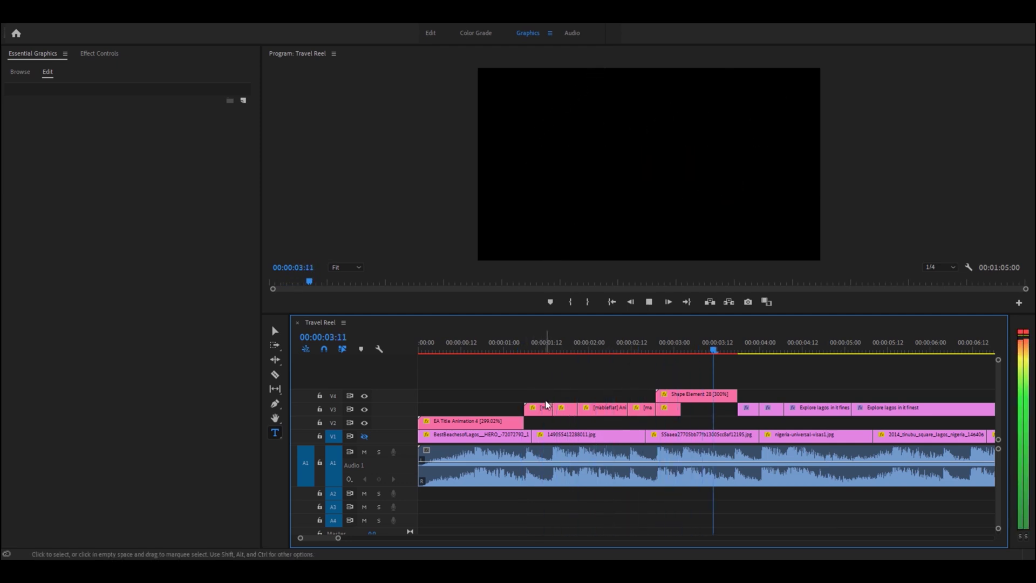
key(space)
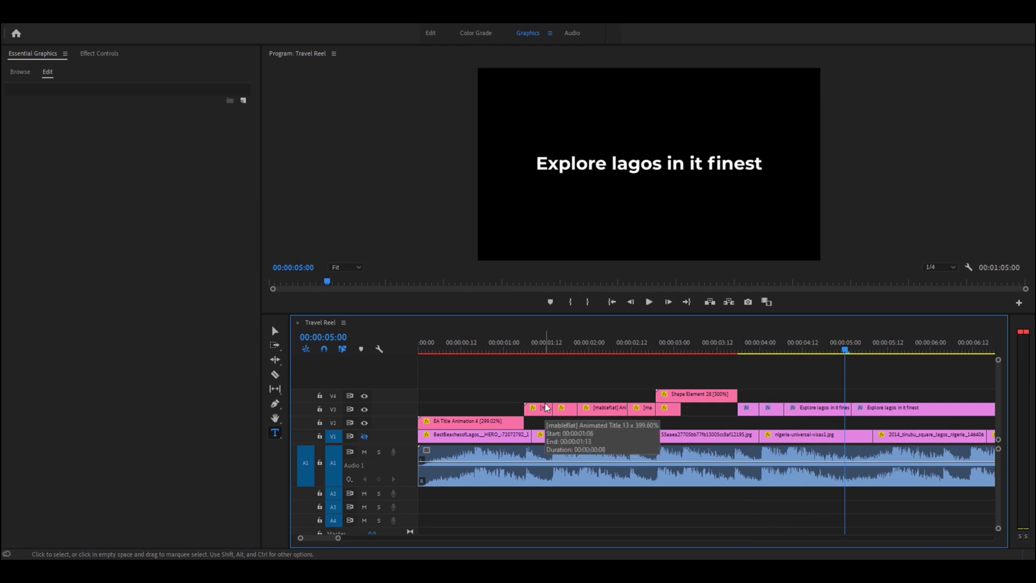
key(ctrl+s)
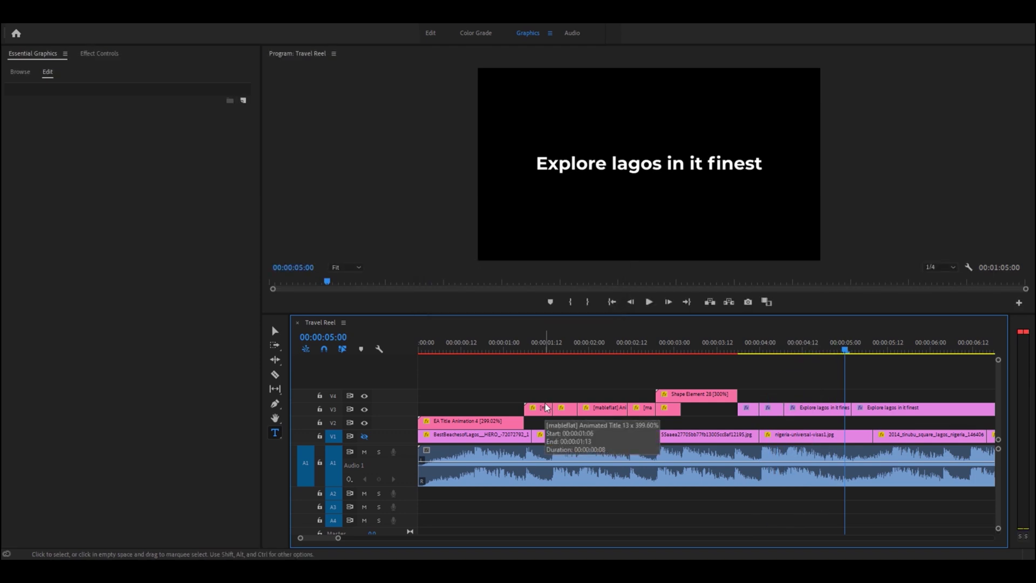
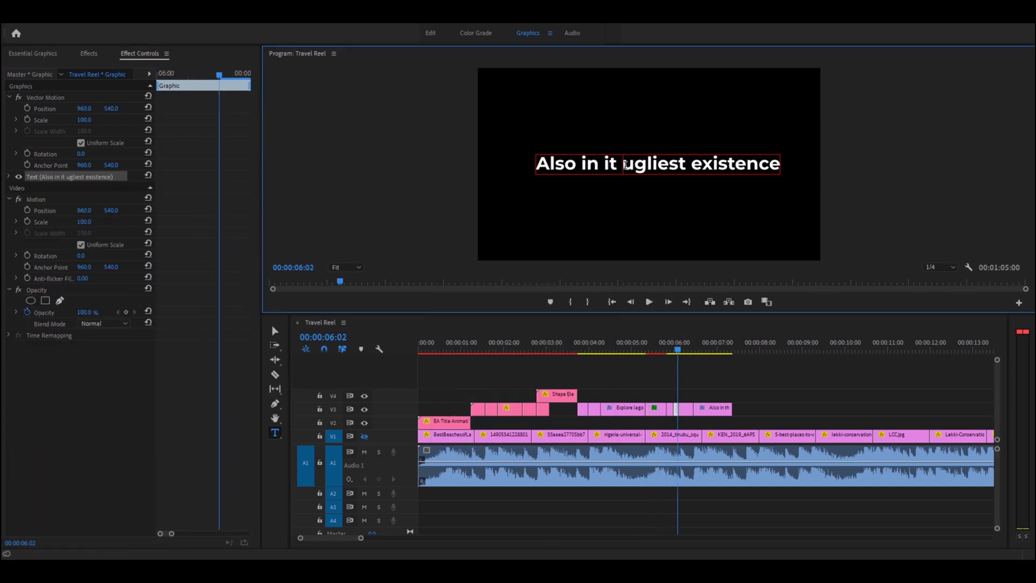
Step: Place a rectangle shape behind the word "ugliest" at 00:00:06:10 and open the shape's fill colour
click(688, 396)
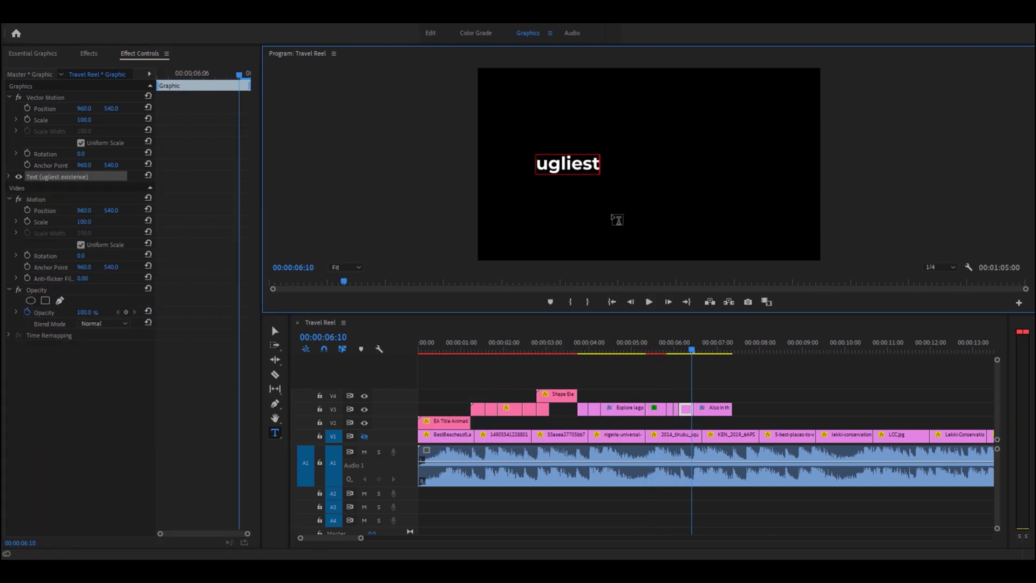
click(312, 81)
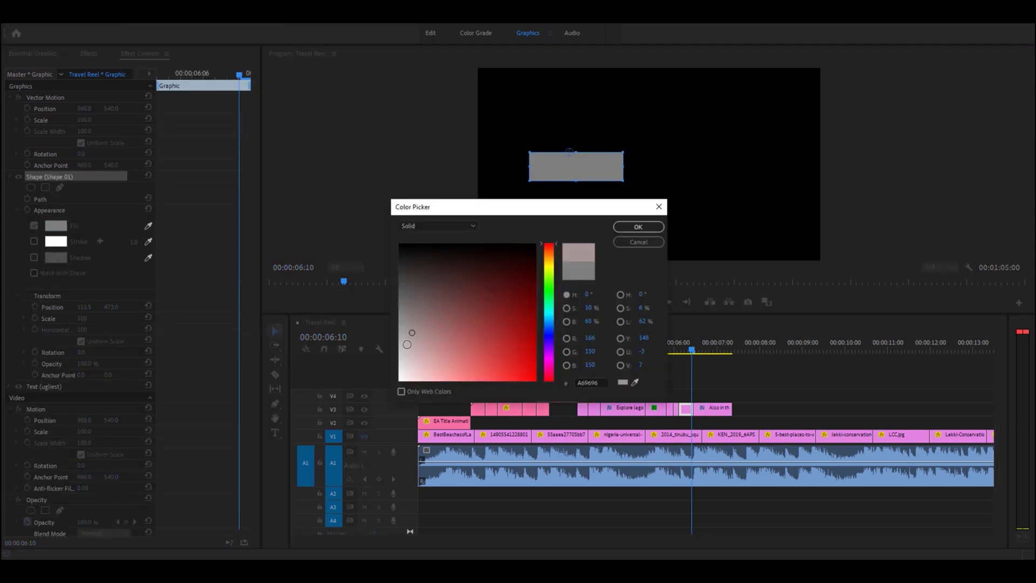
click(134, 409)
click(153, 324)
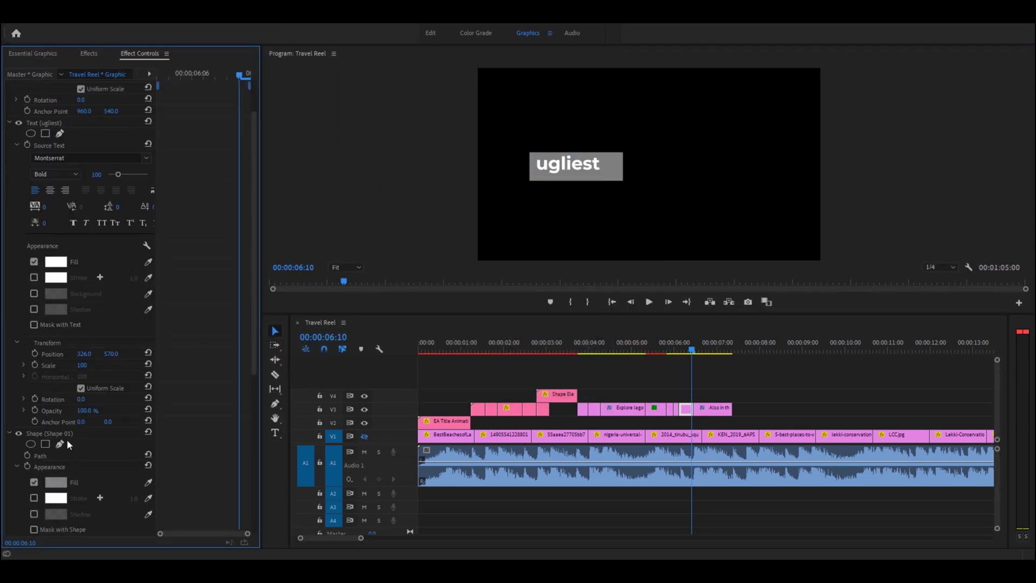
click(56, 481)
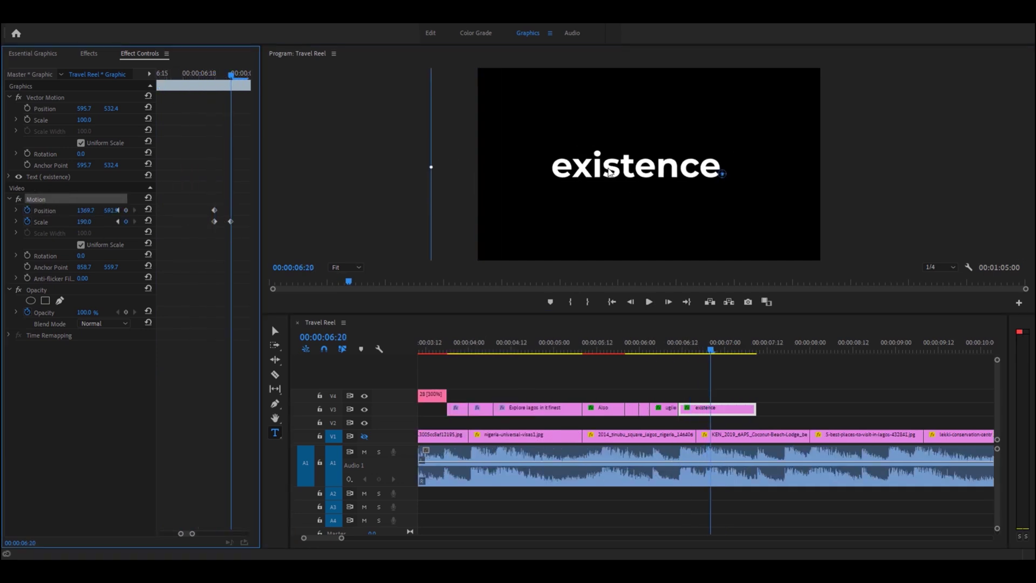
Step: Duplicate the "existence" title onto V4 as a vertically flipped reflection at 39% opacity and start an opacity mask on it
drag(715, 409, 715, 400)
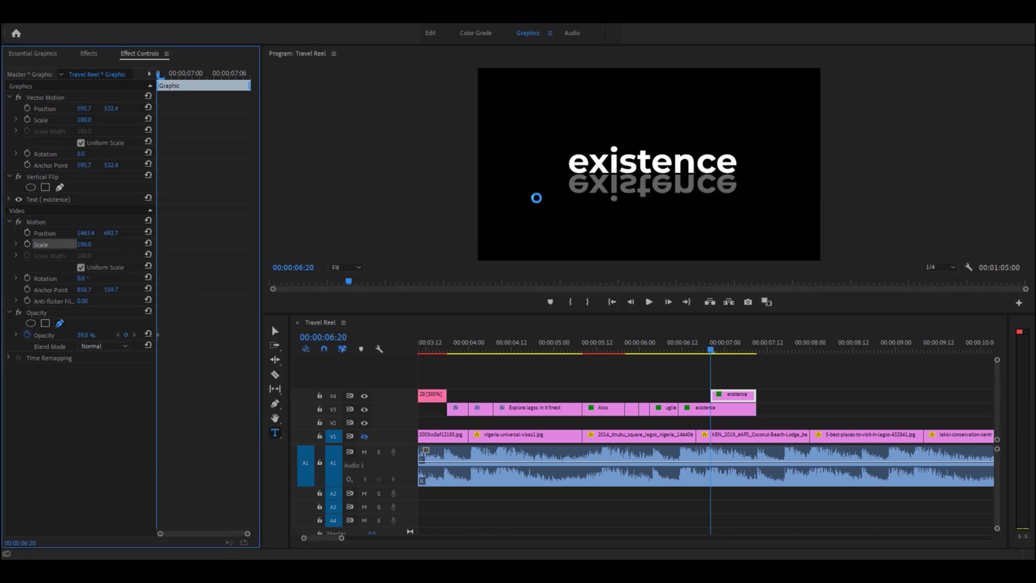
click(59, 323)
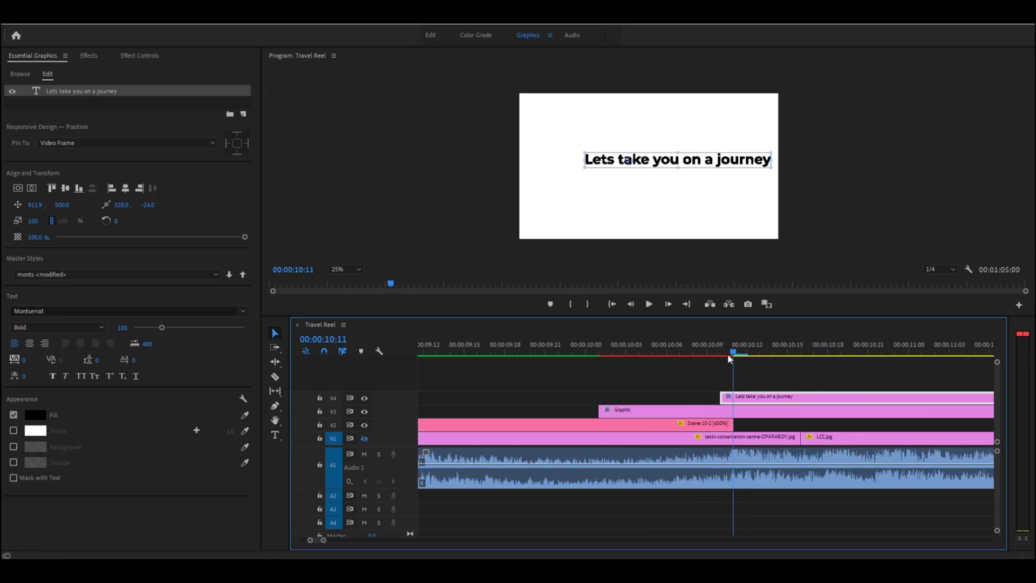
Step: Split the "Lets take you on a journey" title into short word segments on V4 and duplicate the segments onto V5
click(930, 399)
key(v)
key(minus)
drag(869, 358, 821, 357)
key(t)
key(Right)
key(Right)
key(space)
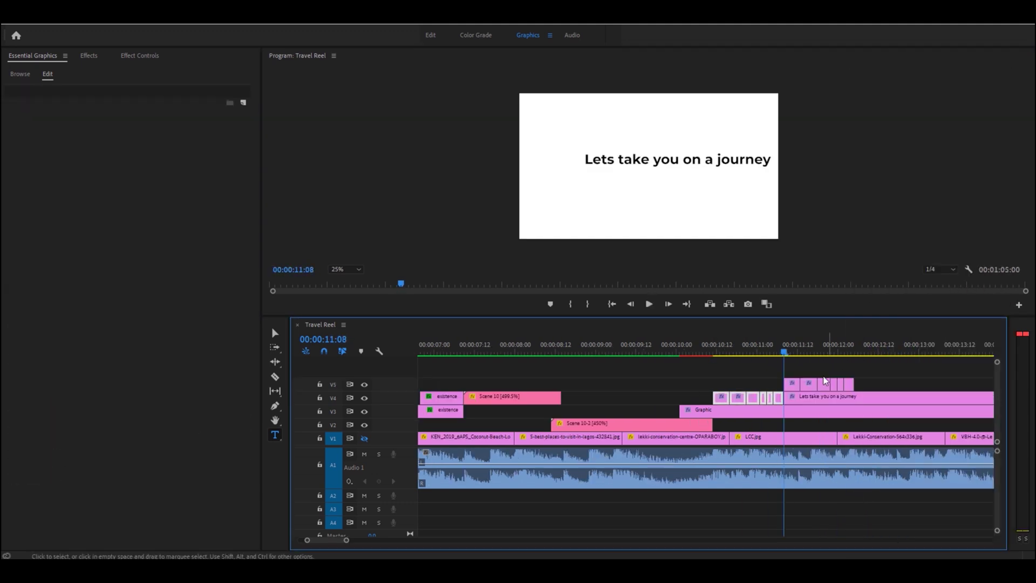
Step: Try nesting the duplicated title segments on V5 with a shortened duration, and delete the nested clip
key(ctrl+r)
key(Return)
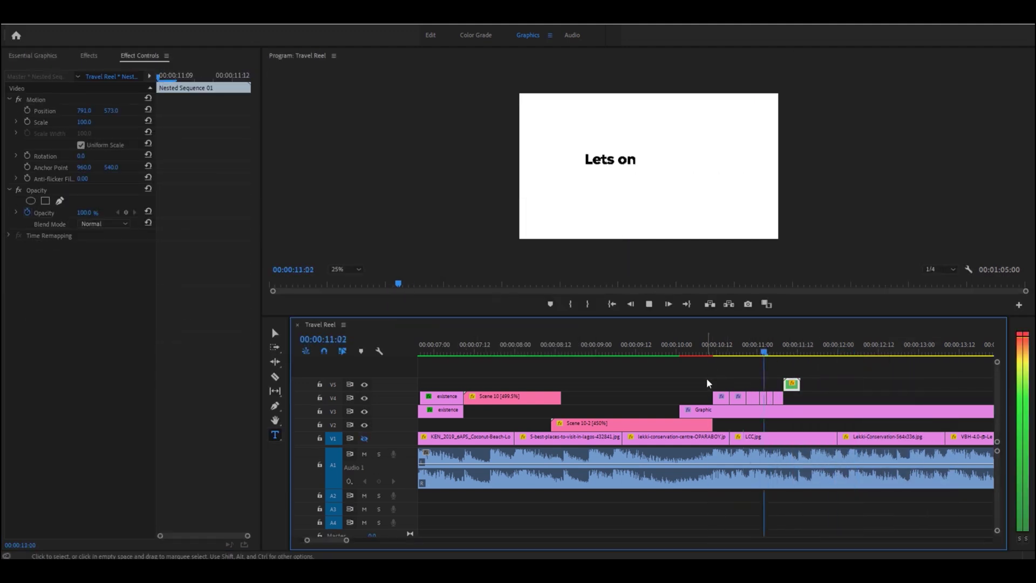
key(Up)
key(Up)
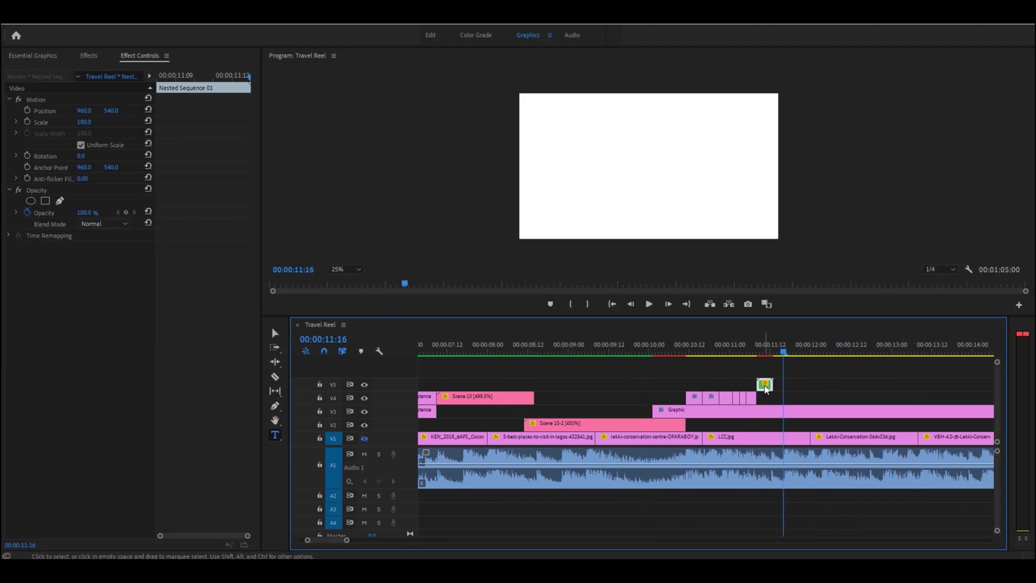
key(Delete)
Step: Add a "like never before" title segment on V4 right after the last "Lets" segment and apply faux bold to its text
key(equal)
key(equal)
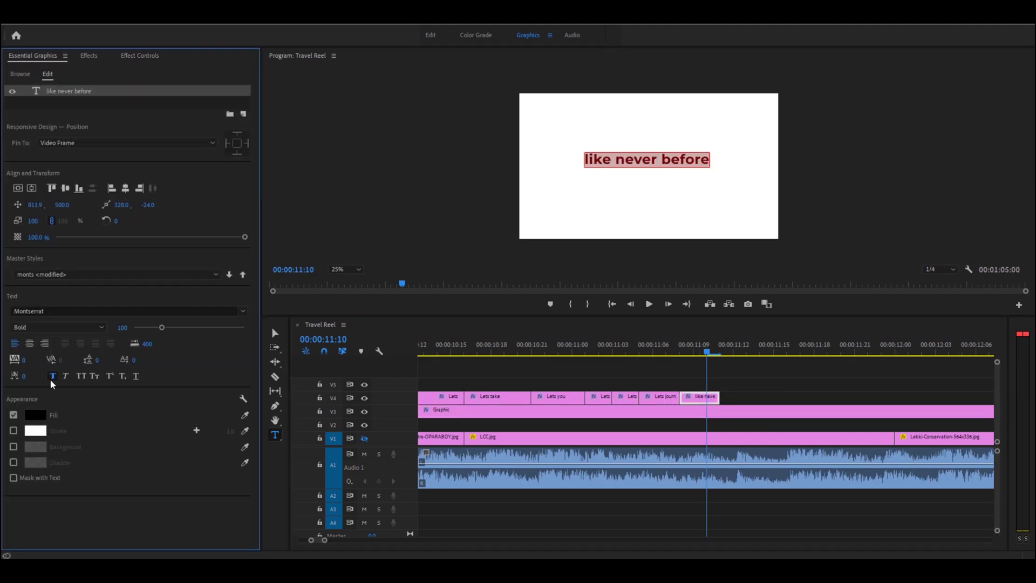
Step: Set the "like never before" title in all caps and separate it into staggered "like", "never" and last-word segments on V4 to V6
click(81, 376)
click(619, 160)
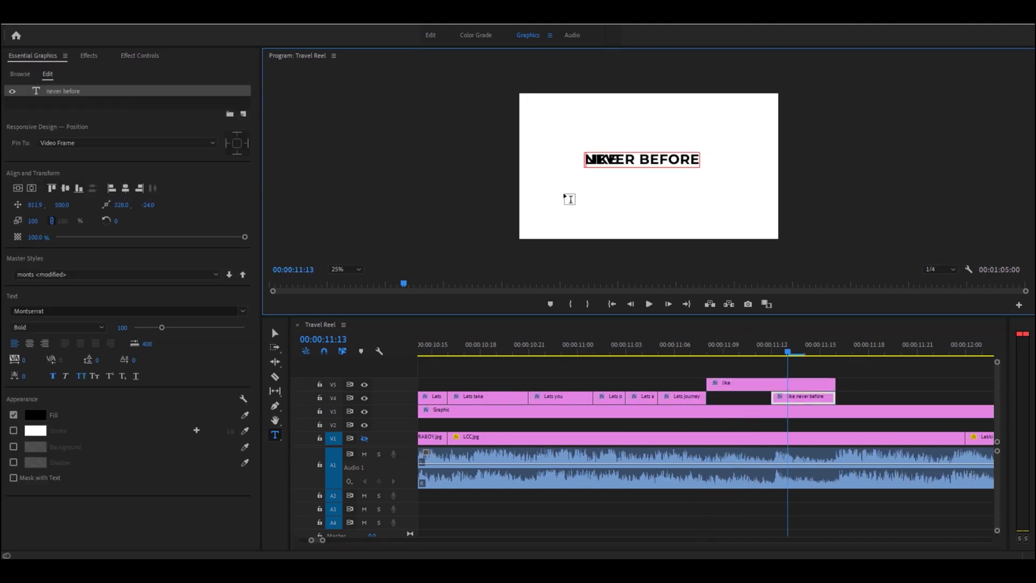
drag(162, 327, 180, 327)
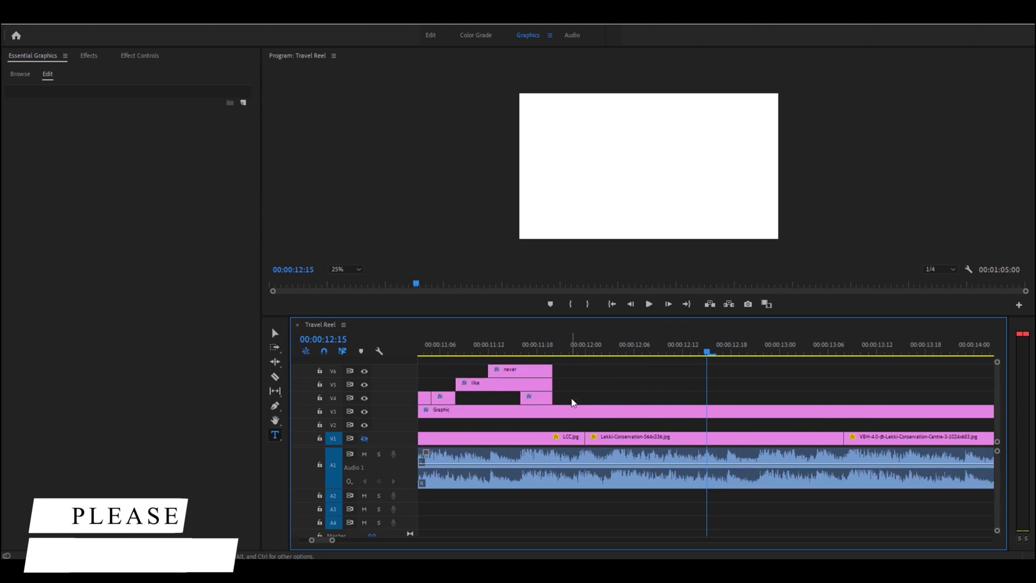
Step: Nest the title word segments on the timeline, accepting the suggested sequence name
right_click(636, 383)
click(662, 322)
key(Return)
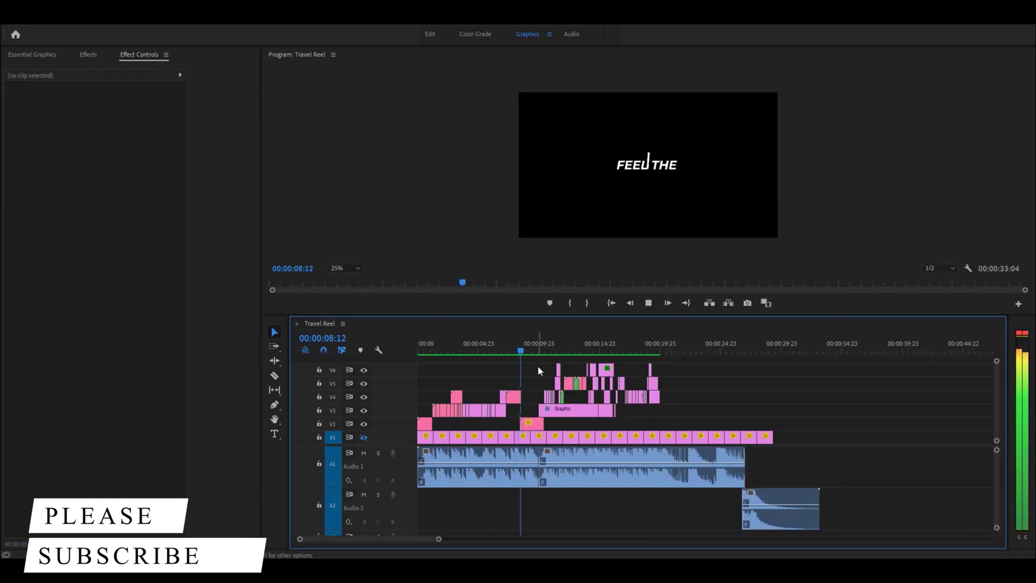
Step: Add photos from the 07-26 Honeyland pictures folder in File Explorer to the timeline, staggered across several video tracks after the titles
key(super+e)
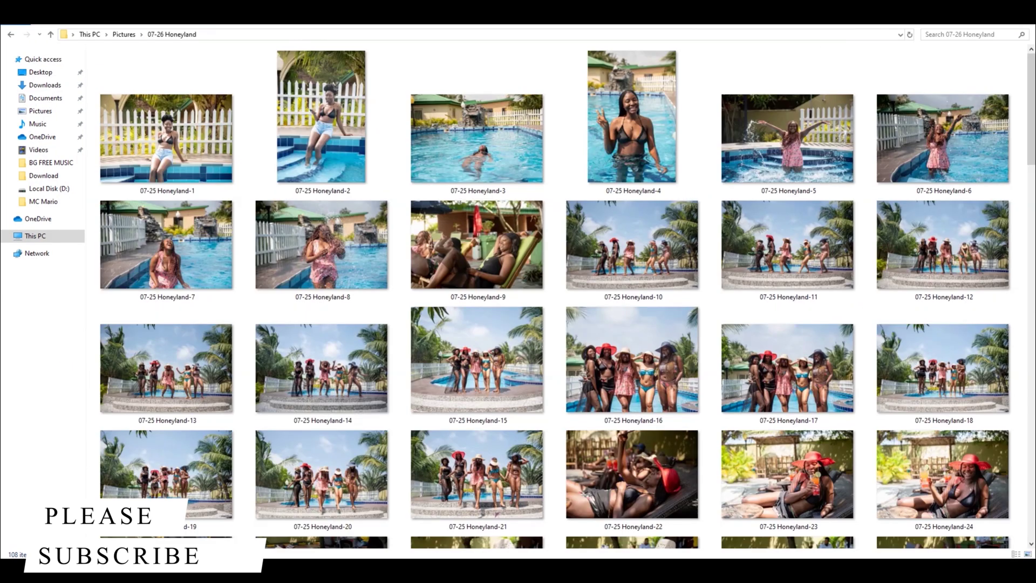
key(F11)
scroll(413, 319, down, 10)
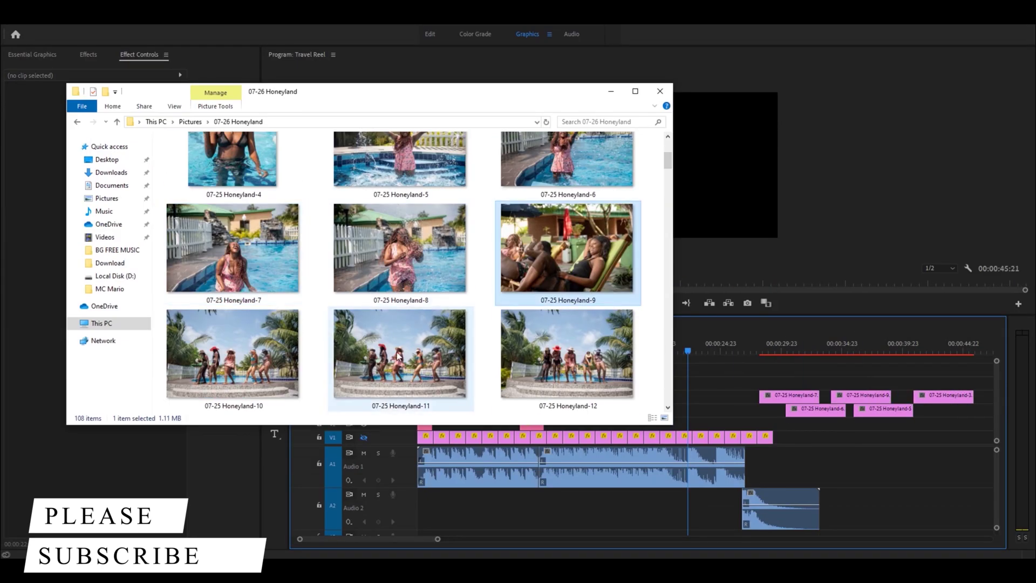
drag(412, 319, 921, 402)
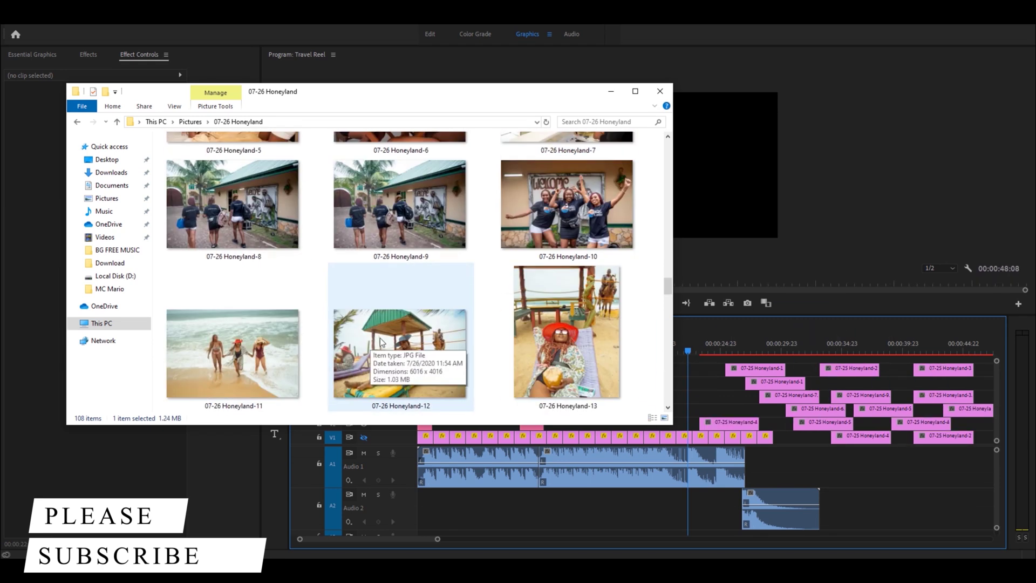
drag(567, 354, 867, 382)
drag(404, 203, 820, 367)
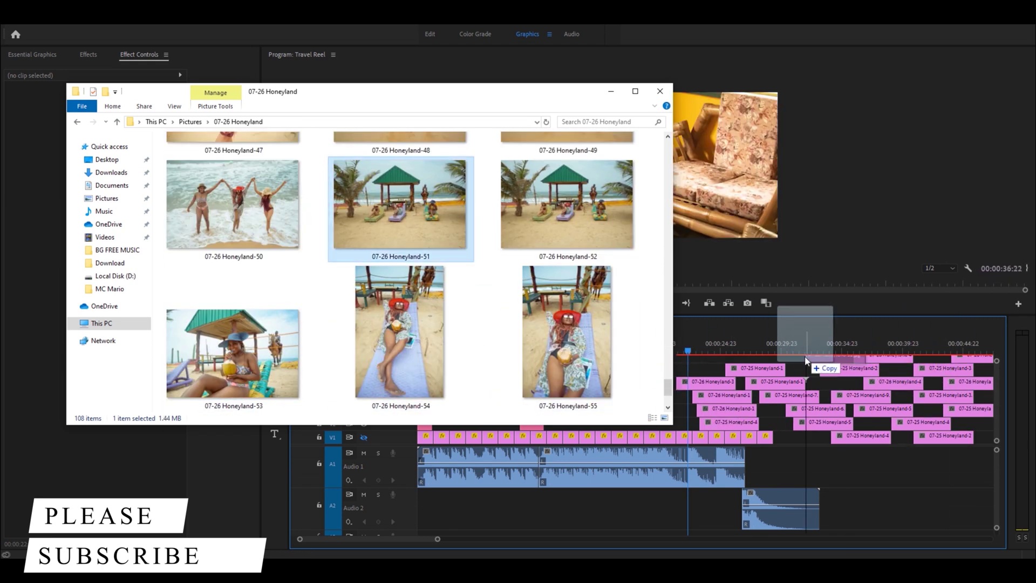
Step: Shift a photo clip in the stack to a later time on a higher track and play the reel from the start
click(707, 351)
drag(737, 370, 775, 351)
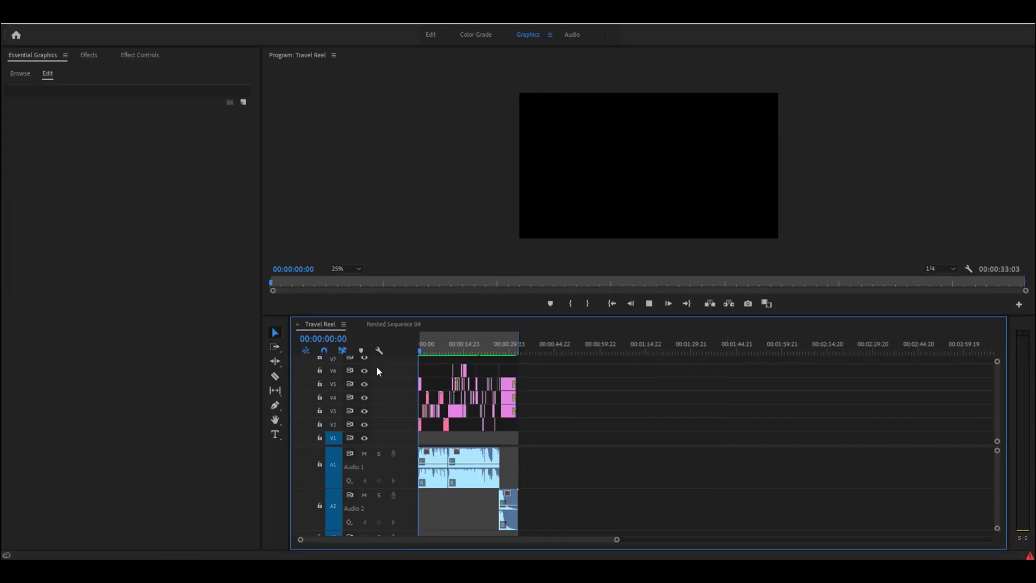
key(space)
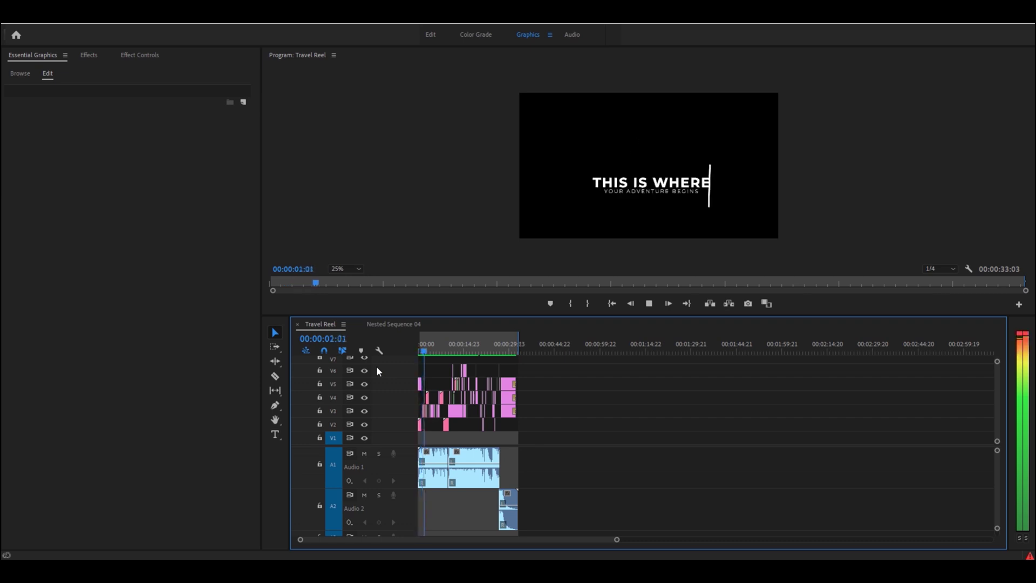